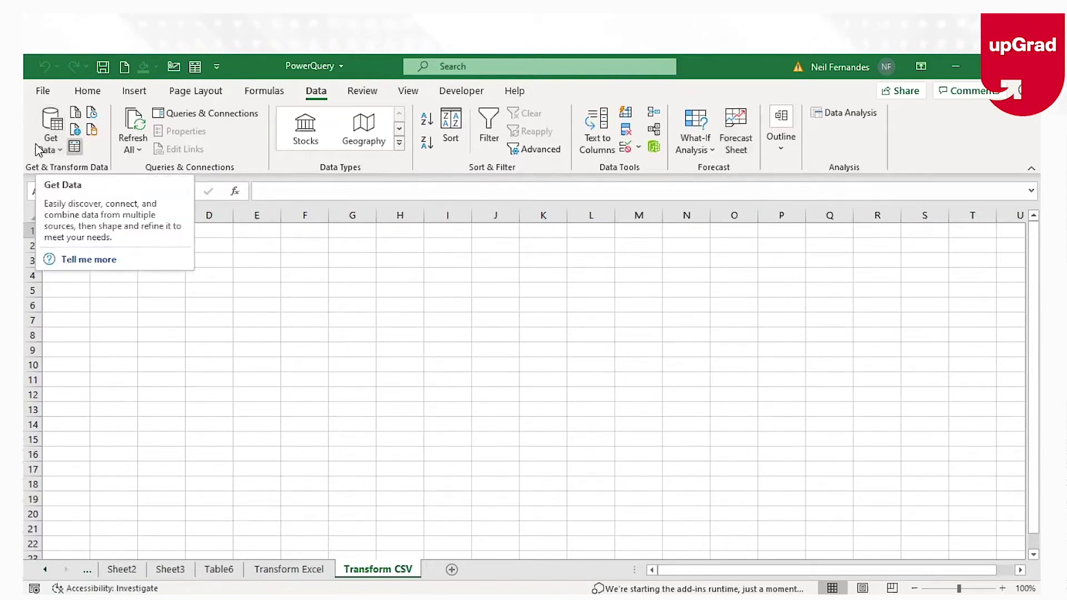
# Import the 2018 Sales CSV file from the CSV Files folder as a new data query
pyautogui.click(53, 150)
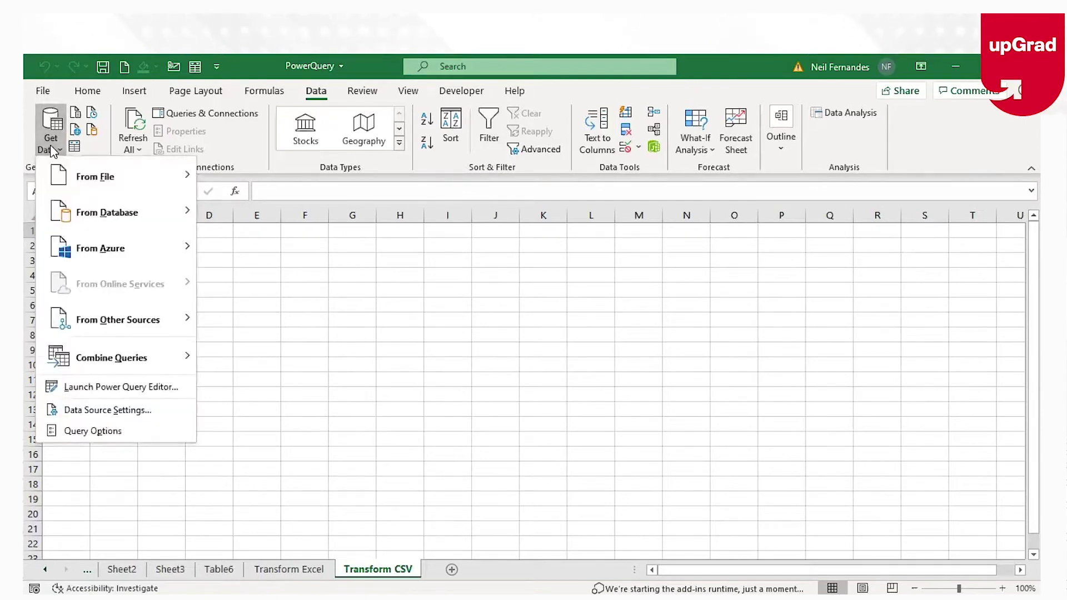
pyautogui.moveTo(111, 181)
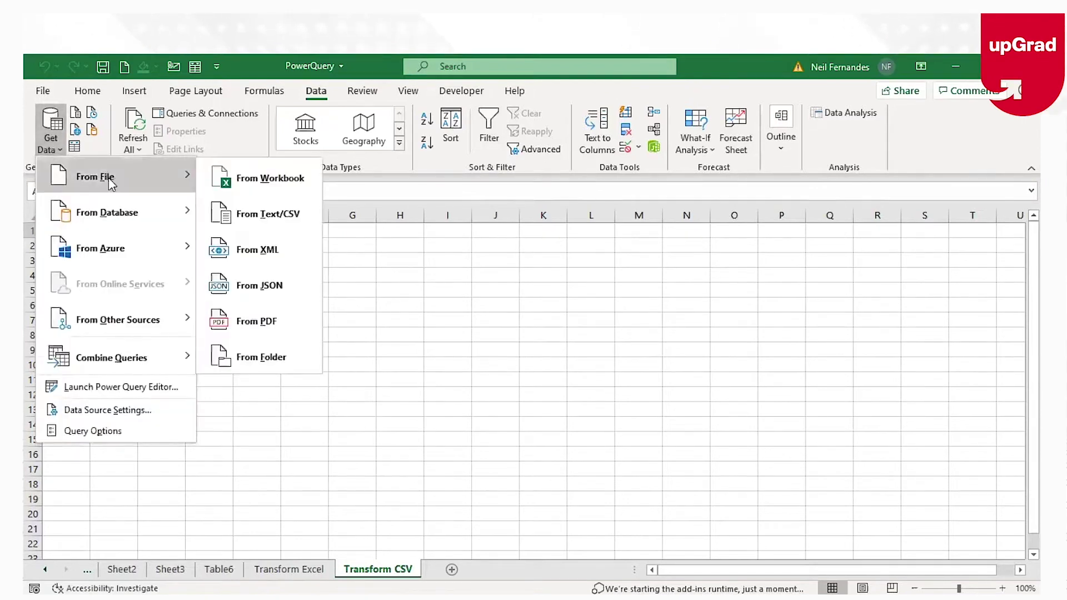
pyautogui.click(272, 215)
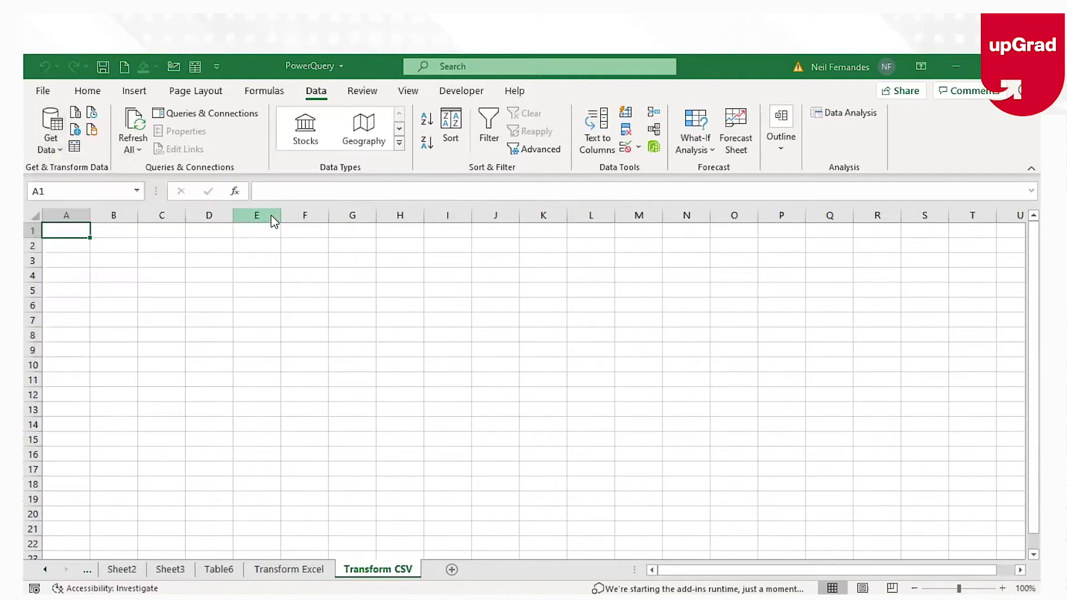
pyautogui.click(178, 182)
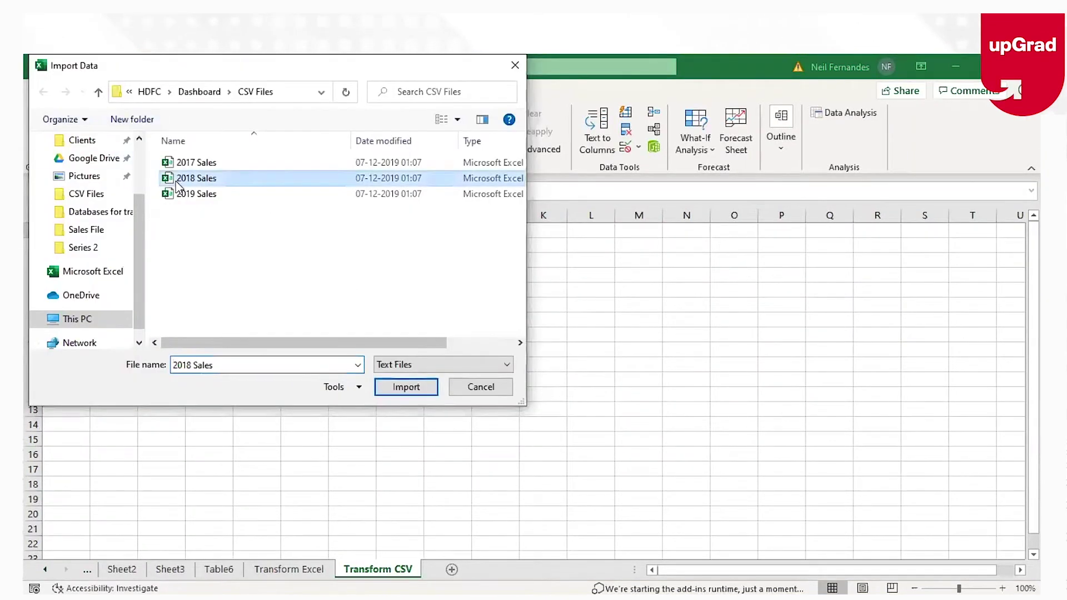
pyautogui.click(409, 389)
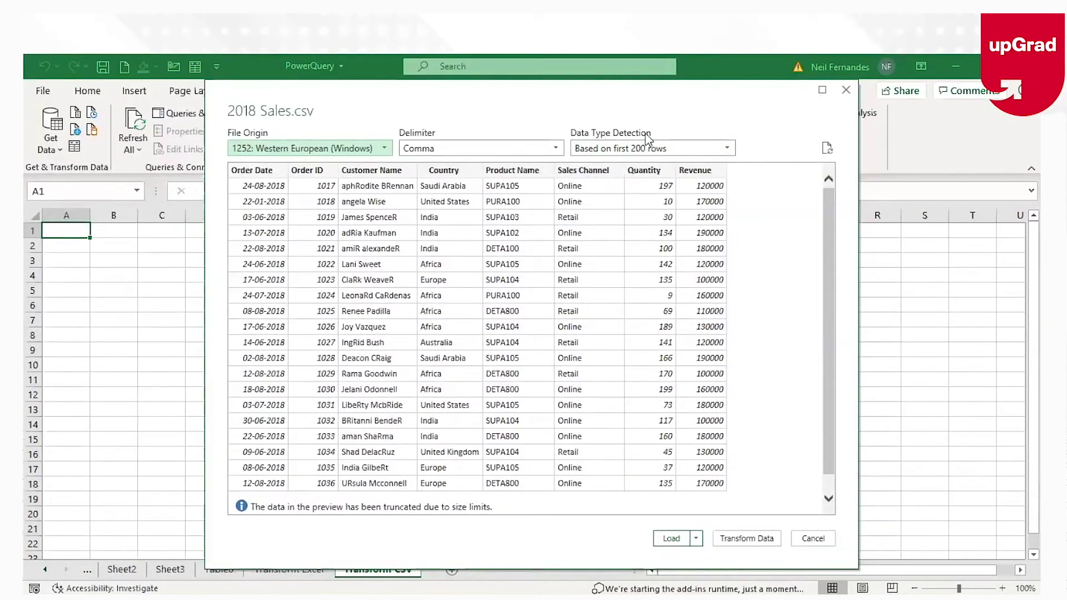
# Preview the import with data type detection based on the entire dataset and without detection, and restore detection based on first 200 rows
pyautogui.click(674, 146)
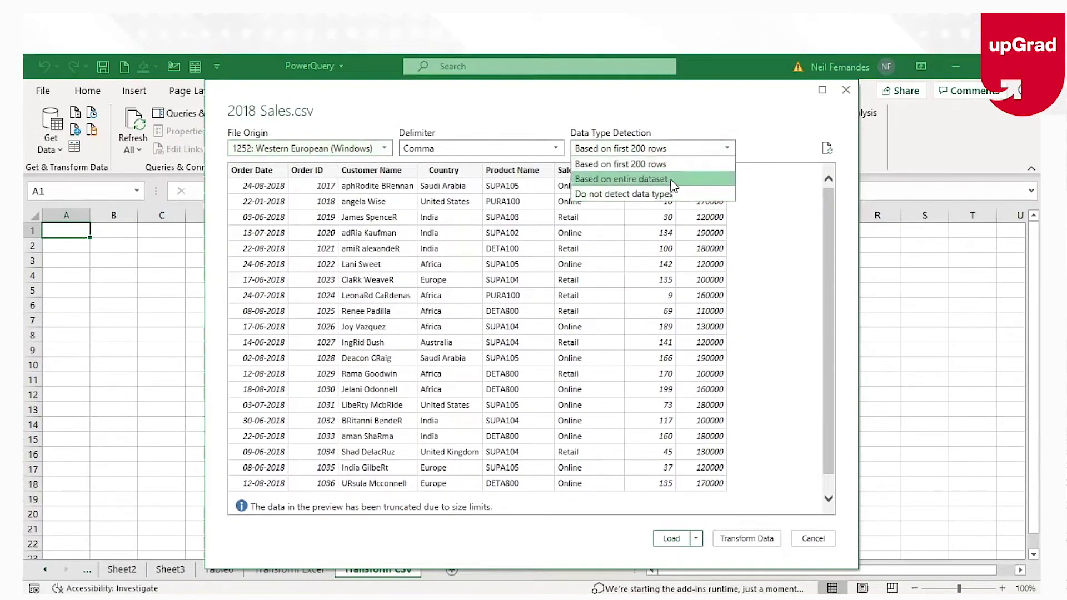
pyautogui.click(674, 182)
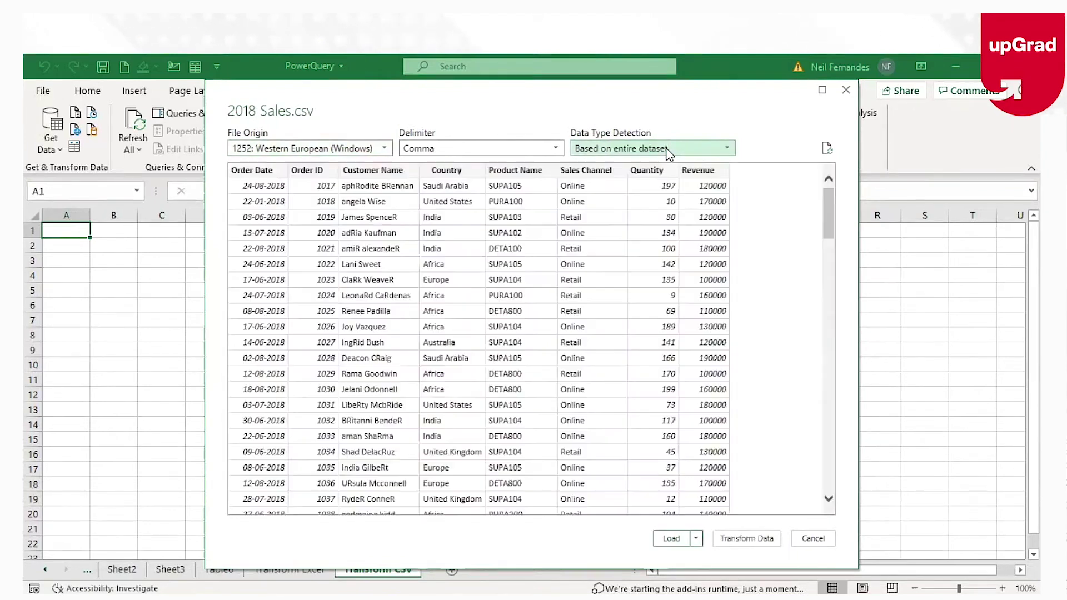
pyautogui.click(669, 153)
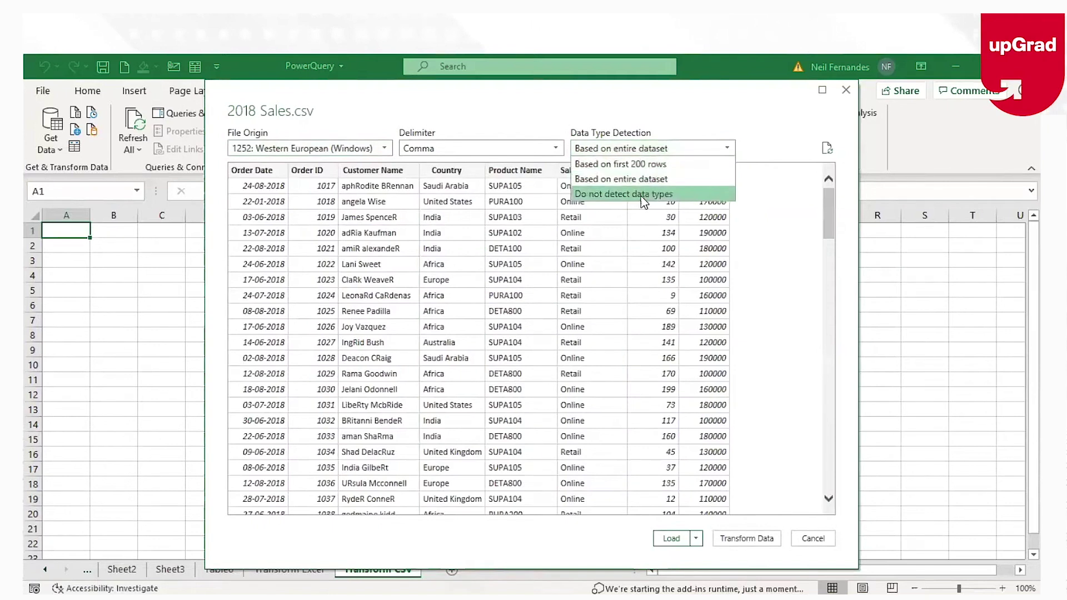
pyautogui.click(681, 194)
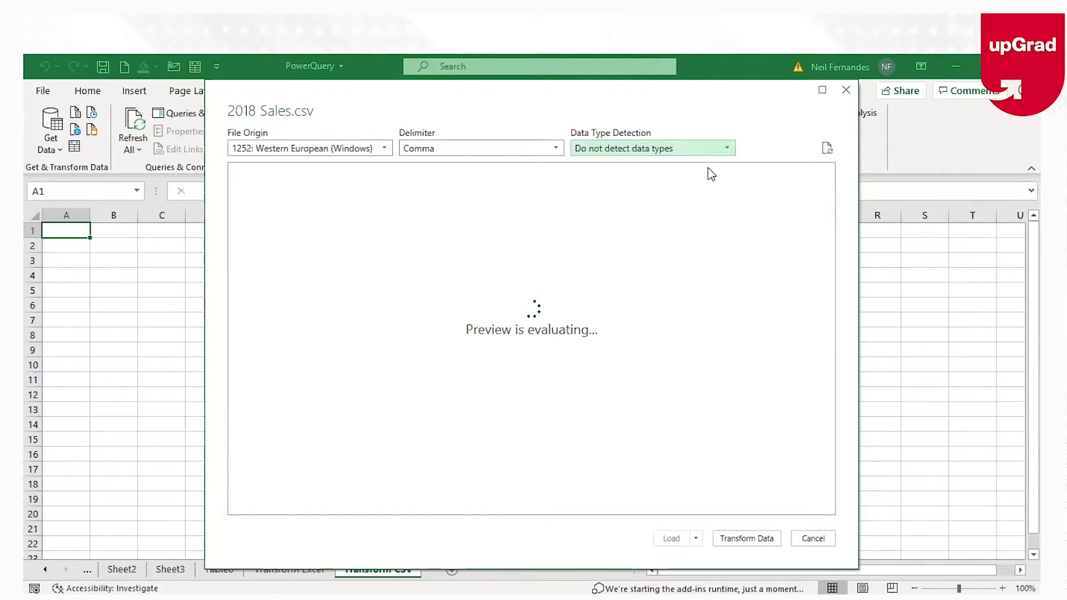
pyautogui.click(682, 149)
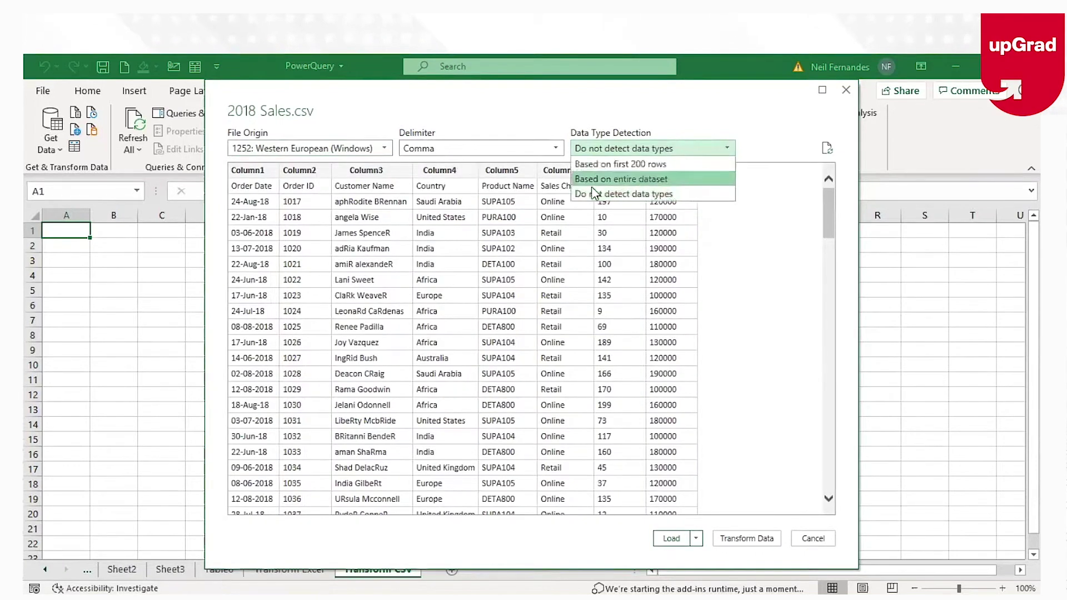
pyautogui.click(658, 164)
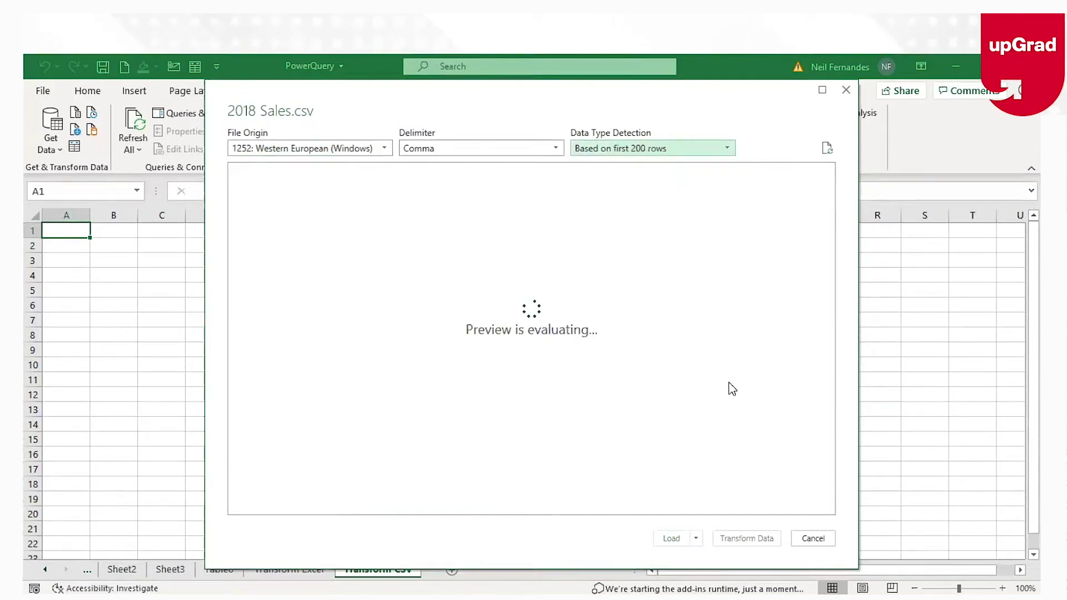
# Open the previewed 2018 sales data for transformation in the Power Query Editor and check the list of queries
pyautogui.click(759, 535)
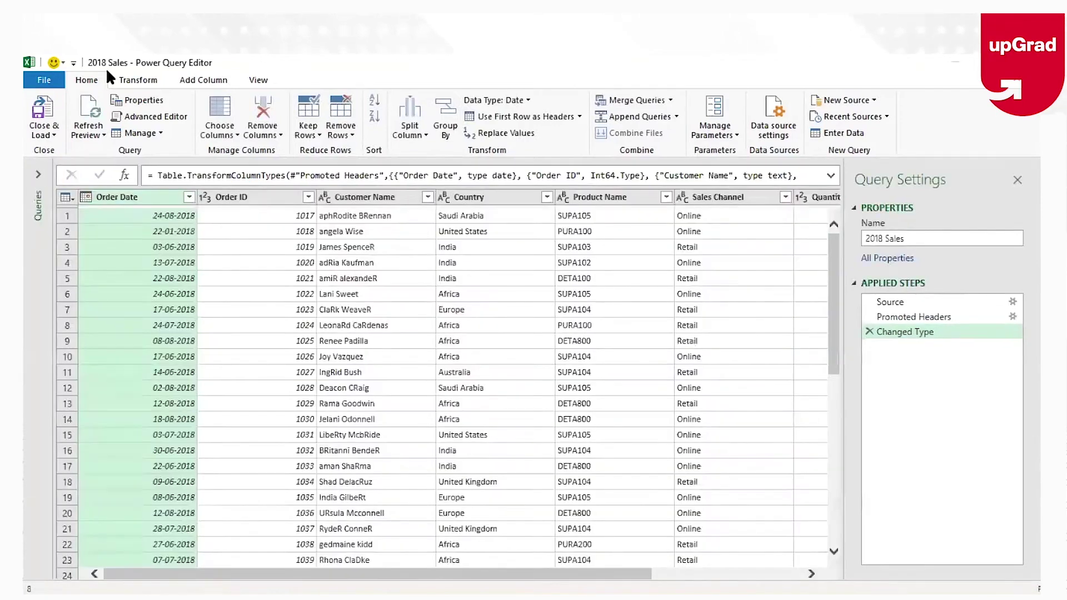
pyautogui.click(38, 175)
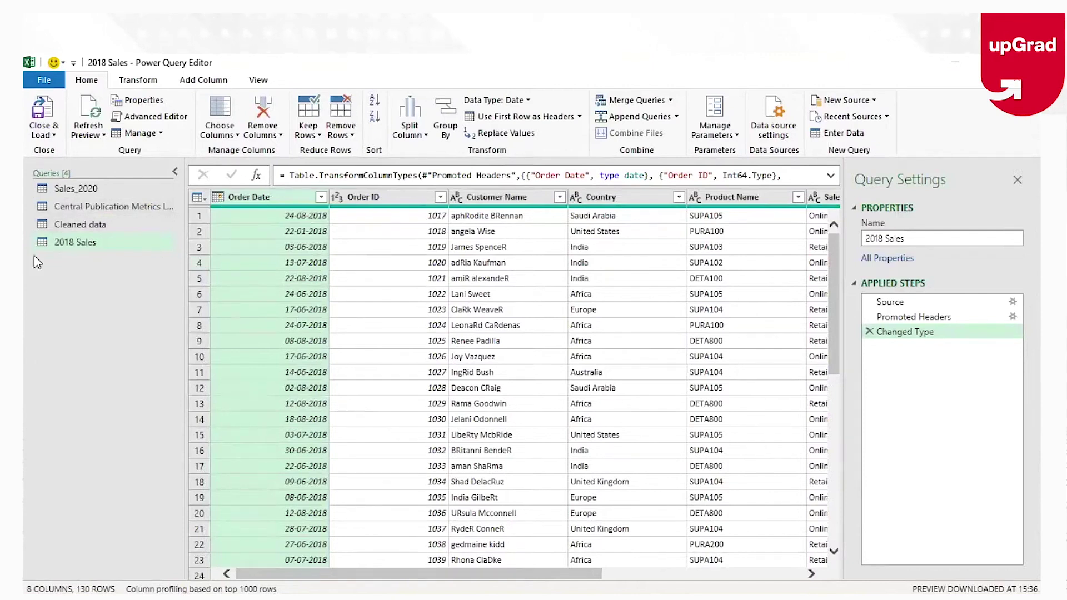
pyautogui.click(174, 171)
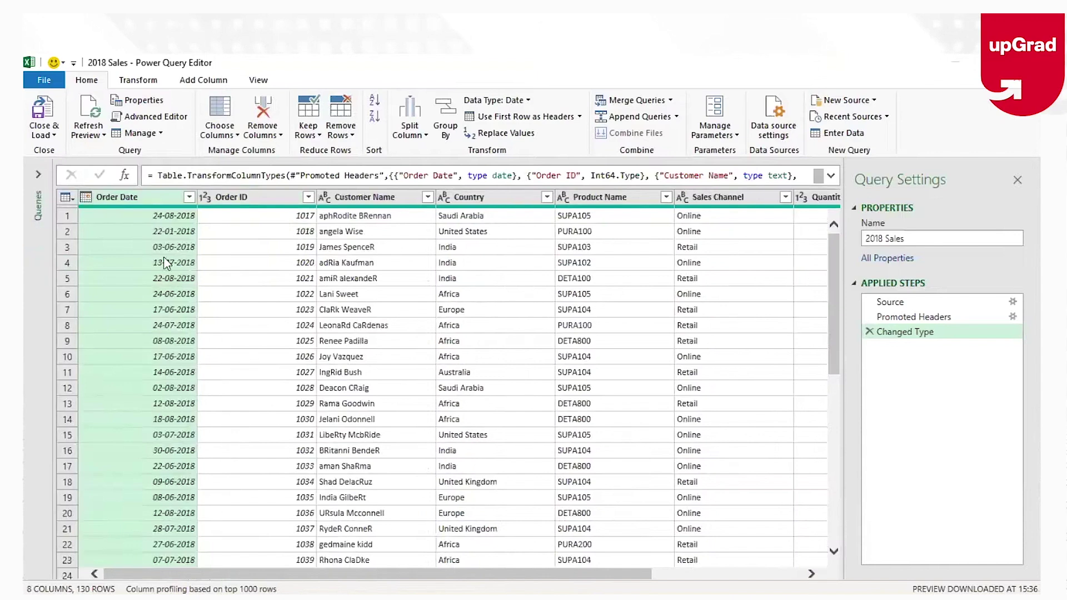
pyautogui.click(925, 238)
pyautogui.moveTo(925, 239); pyautogui.dragTo(724, 219)
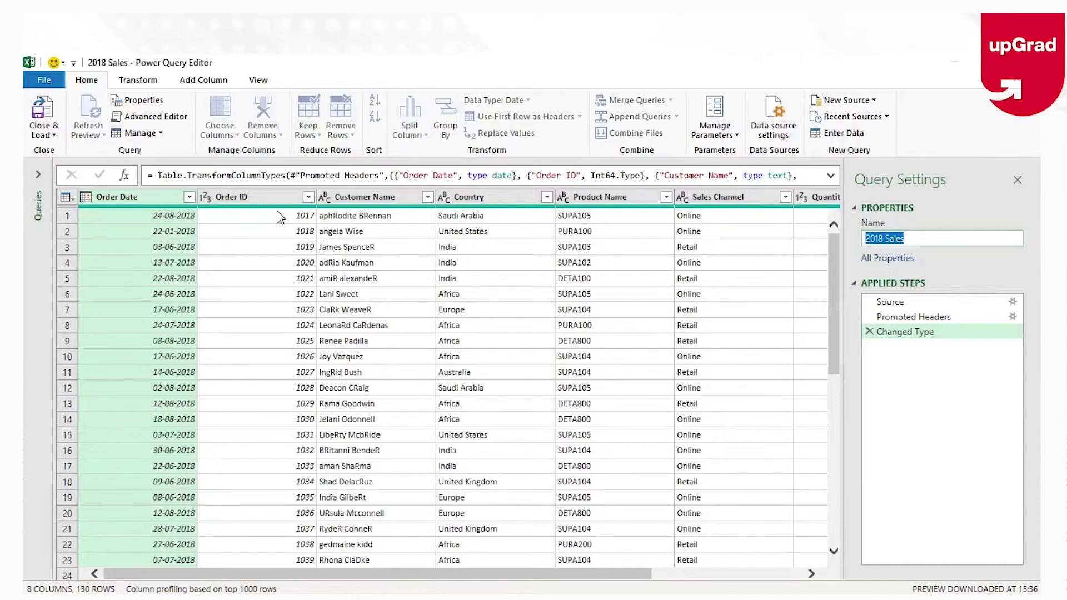
pyautogui.click(829, 354)
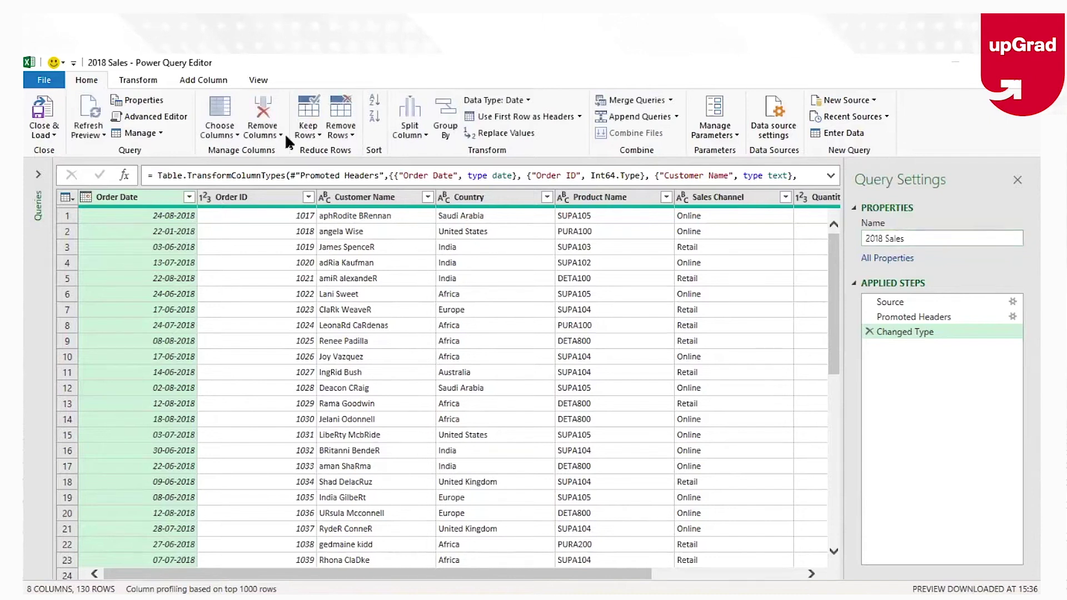
# Remove the Order ID column from the 2018 Sales query and show the data at that applied step
pyautogui.click(246, 197)
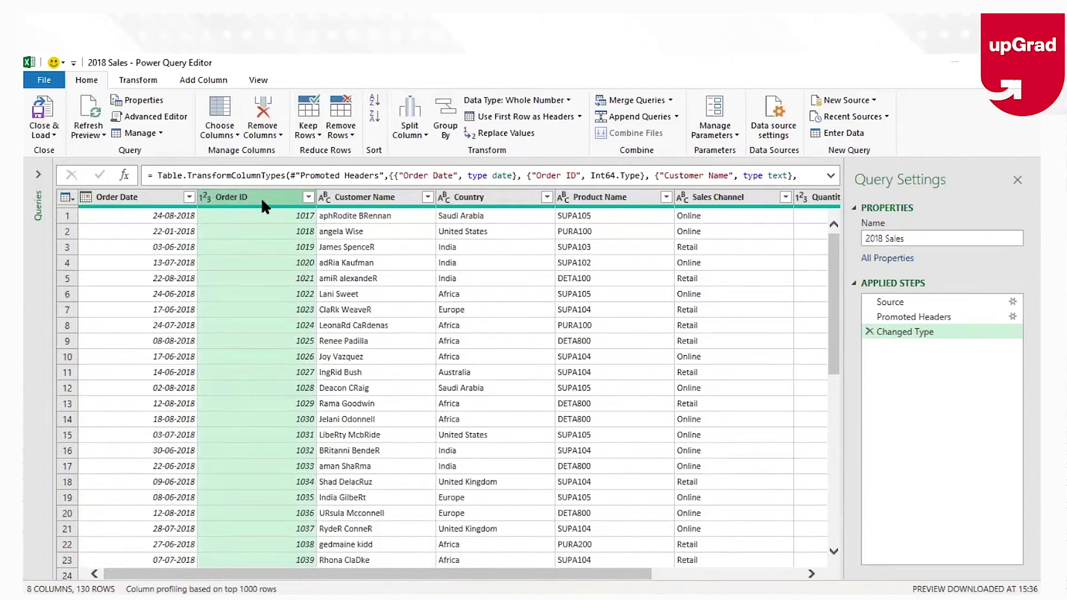
pyautogui.click(262, 117)
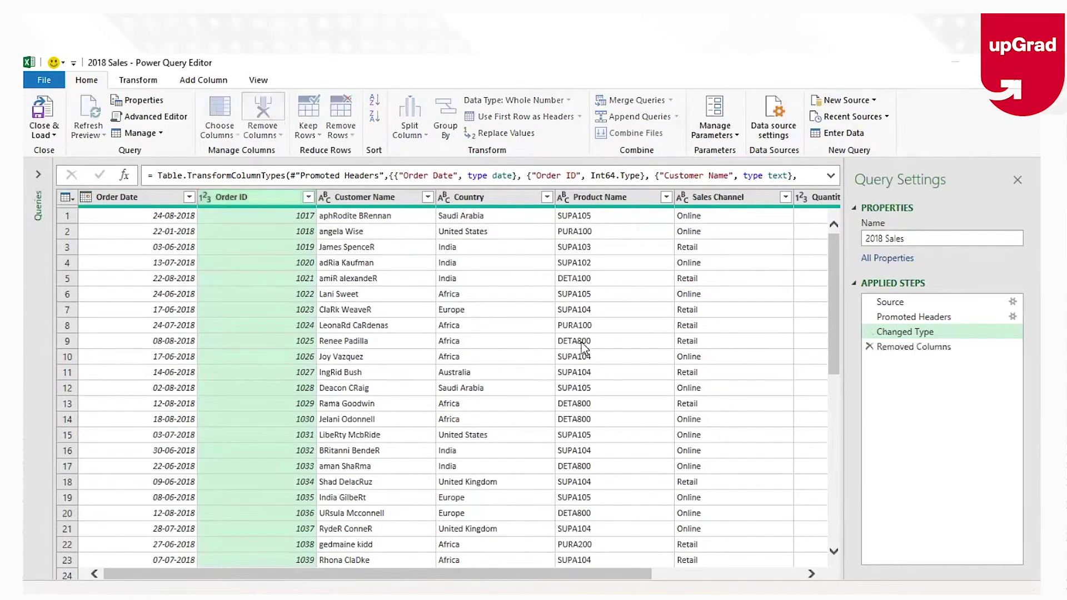
pyautogui.click(904, 346)
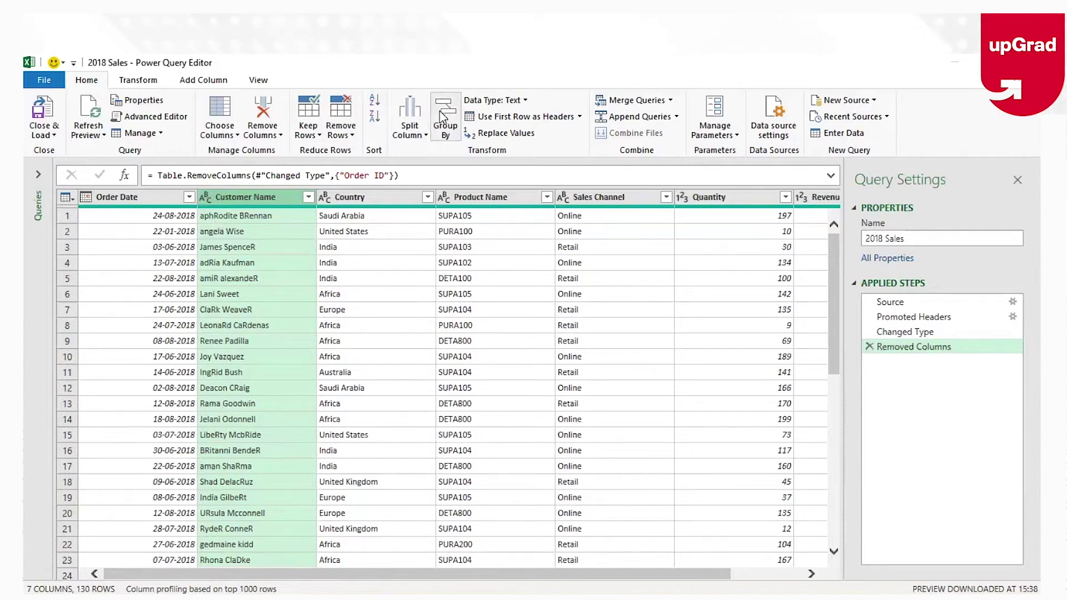
# Format the Customer Name column's text so that each word is capitalized
pyautogui.click(523, 100)
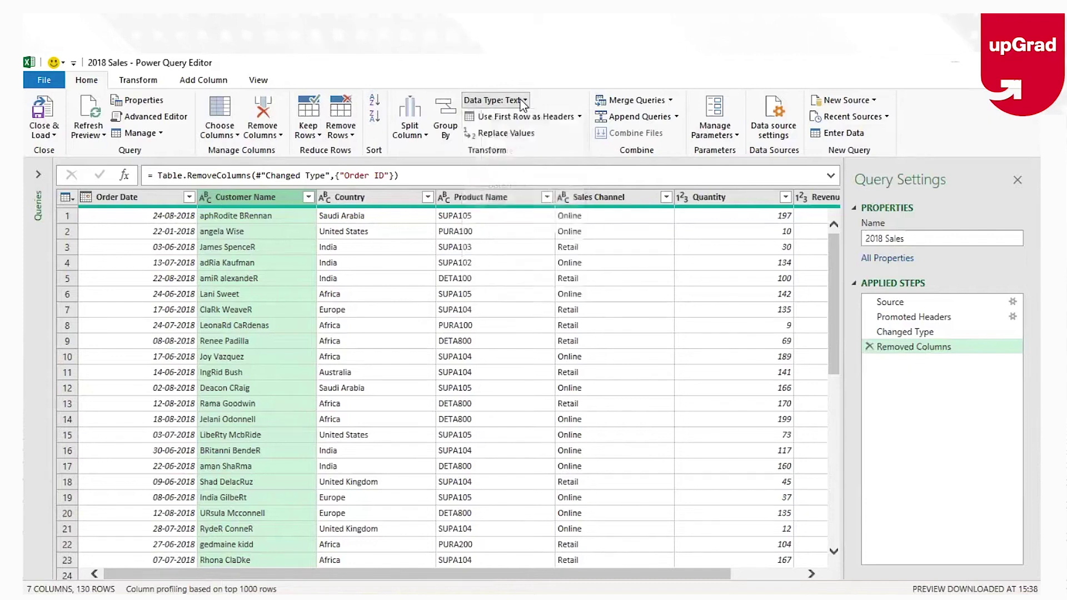
pyautogui.click(143, 79)
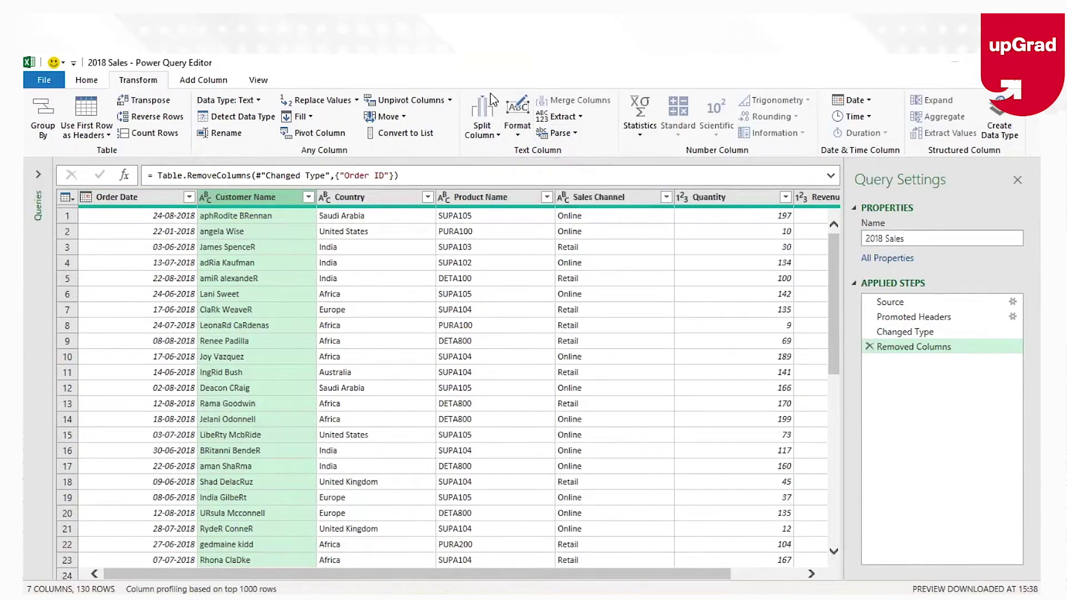
pyautogui.click(520, 134)
pyautogui.click(519, 133)
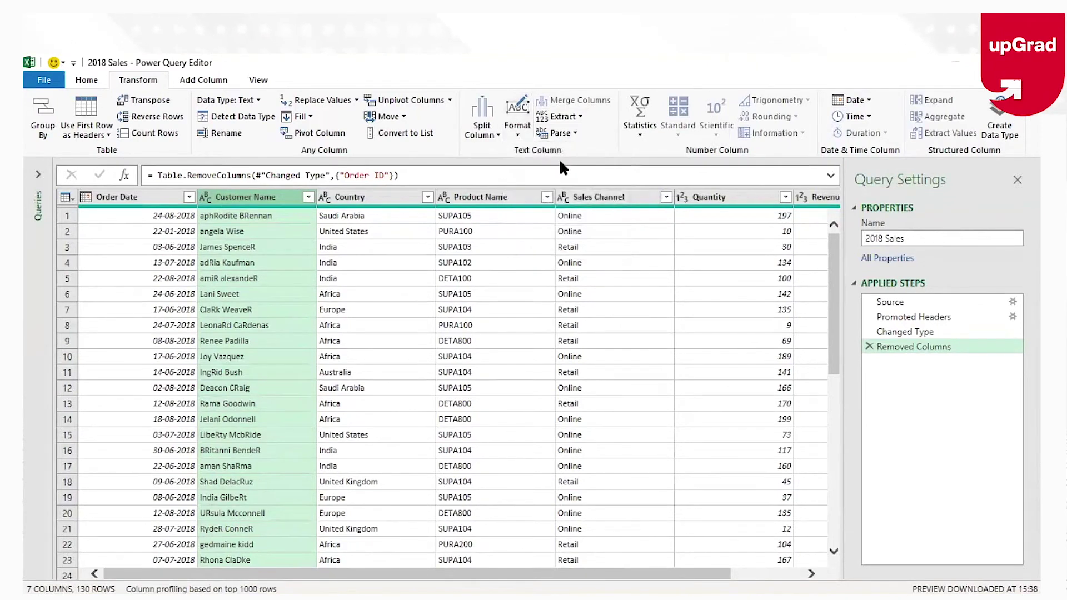
pyautogui.click(517, 133)
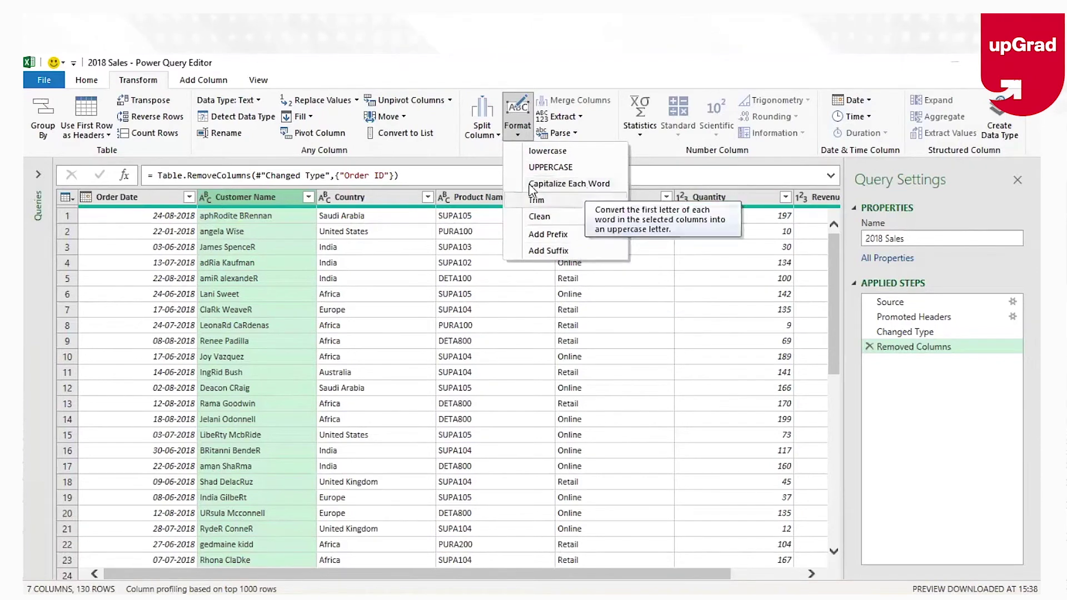
pyautogui.click(575, 189)
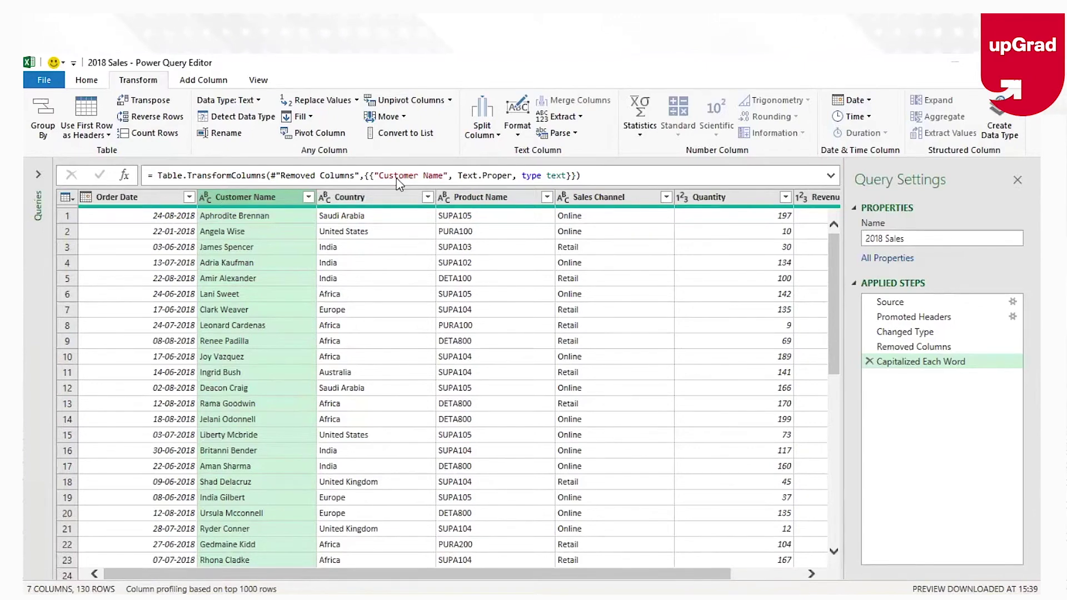
pyautogui.click(518, 125)
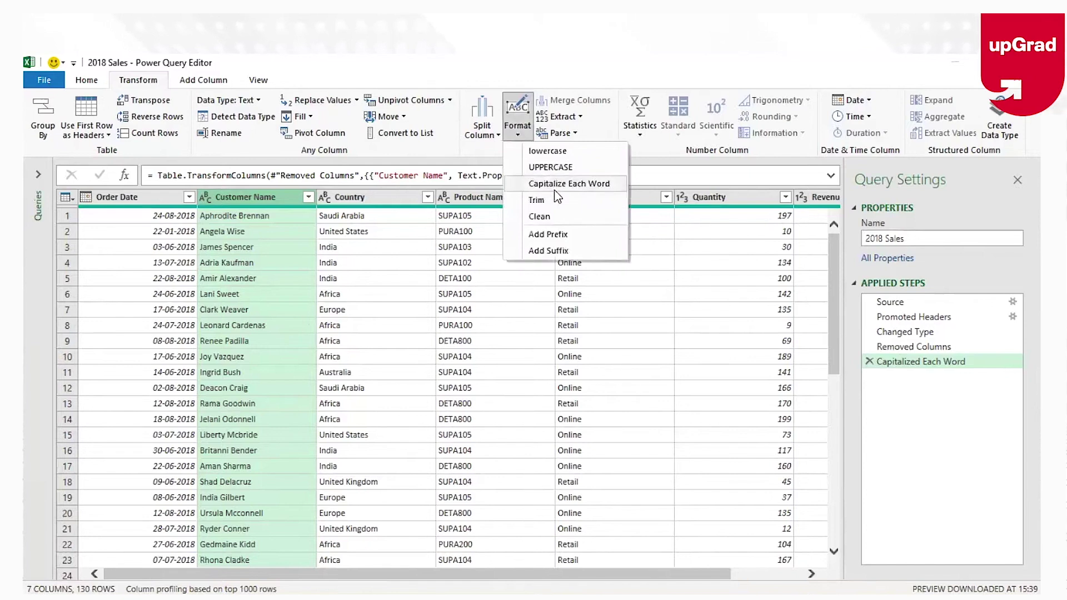
pyautogui.click(256, 292)
# Replace the value "United States" with "United States of America" in the Country column
pyautogui.click(386, 201)
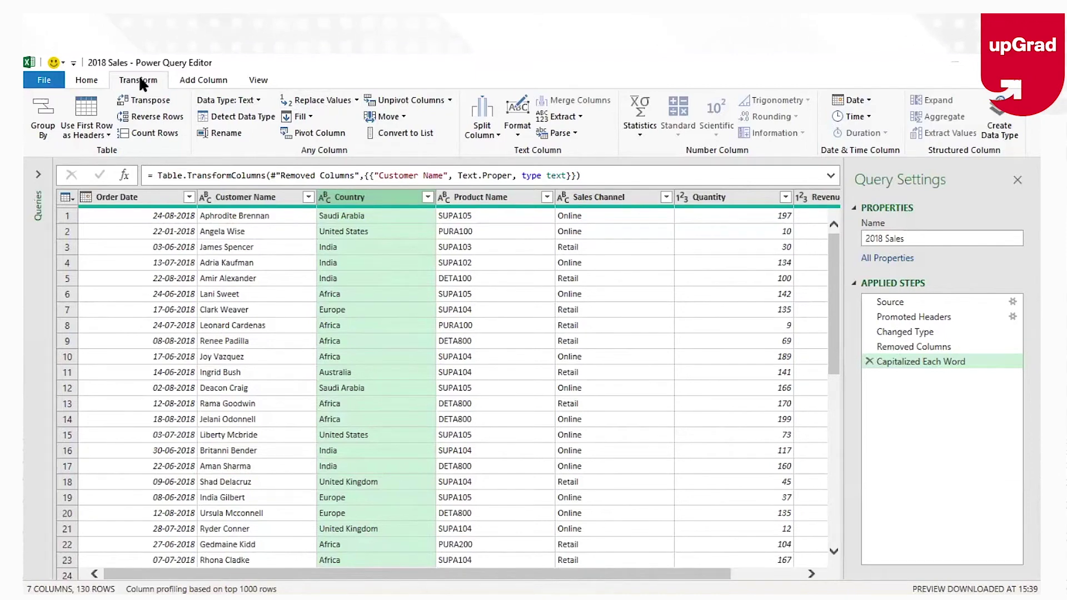
pyautogui.click(327, 103)
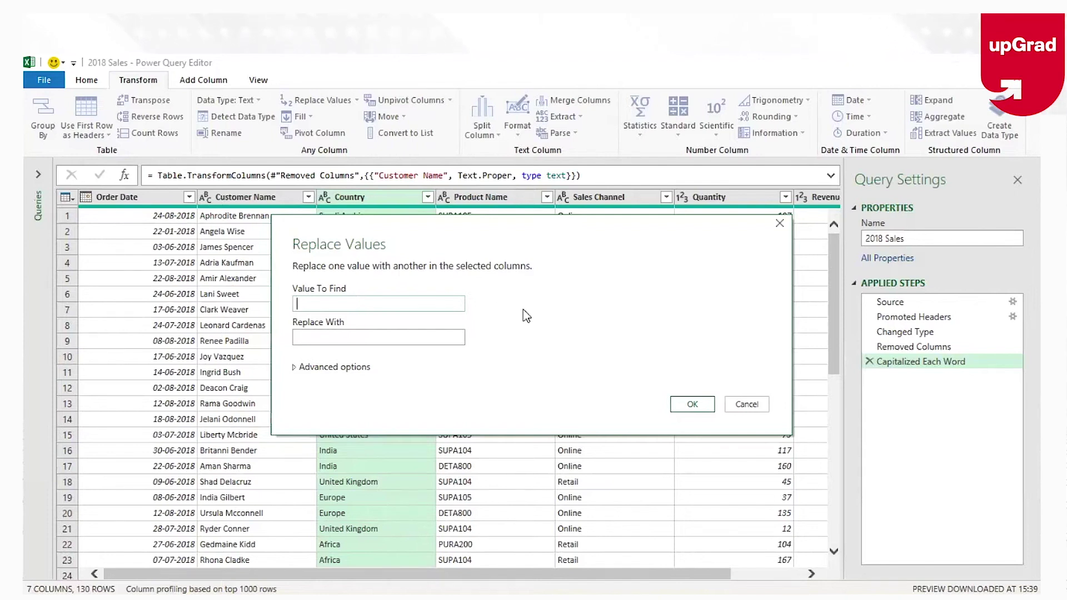
pyautogui.write('United States')
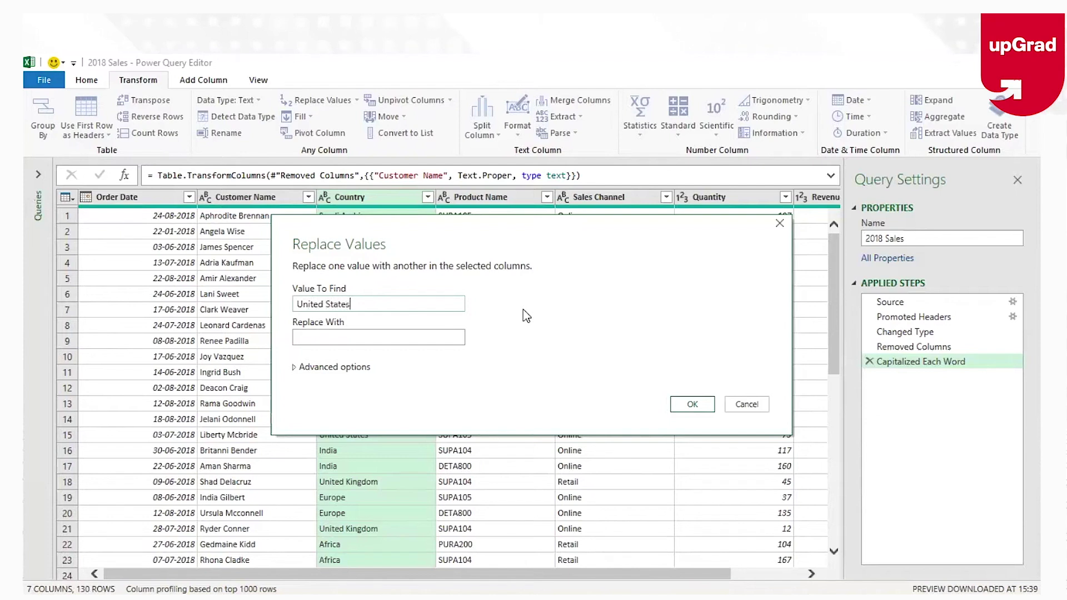
pyautogui.click(375, 337)
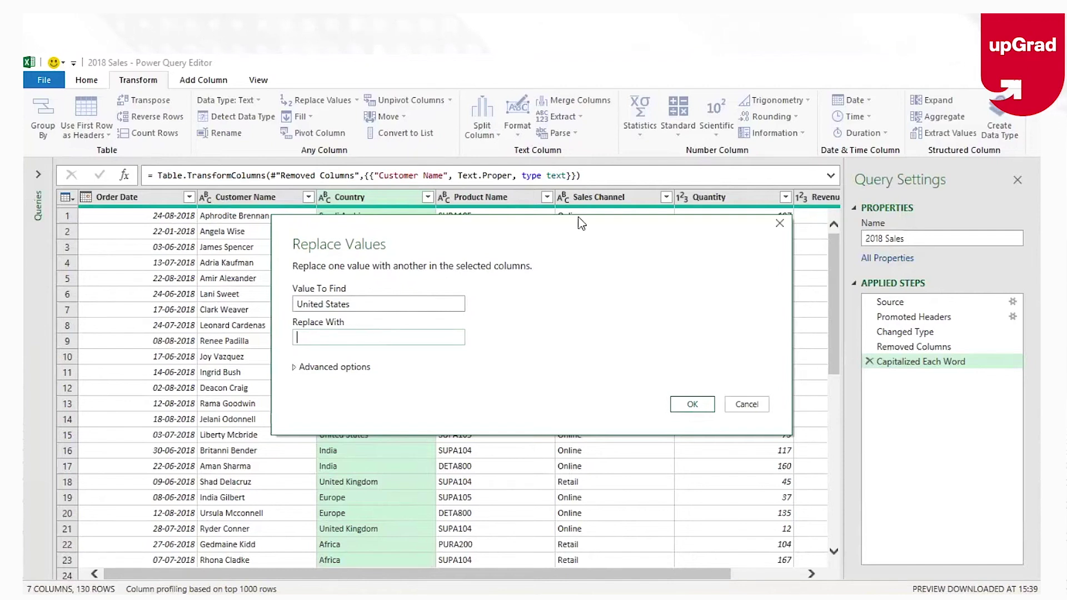
pyautogui.moveTo(590, 220); pyautogui.dragTo(793, 182)
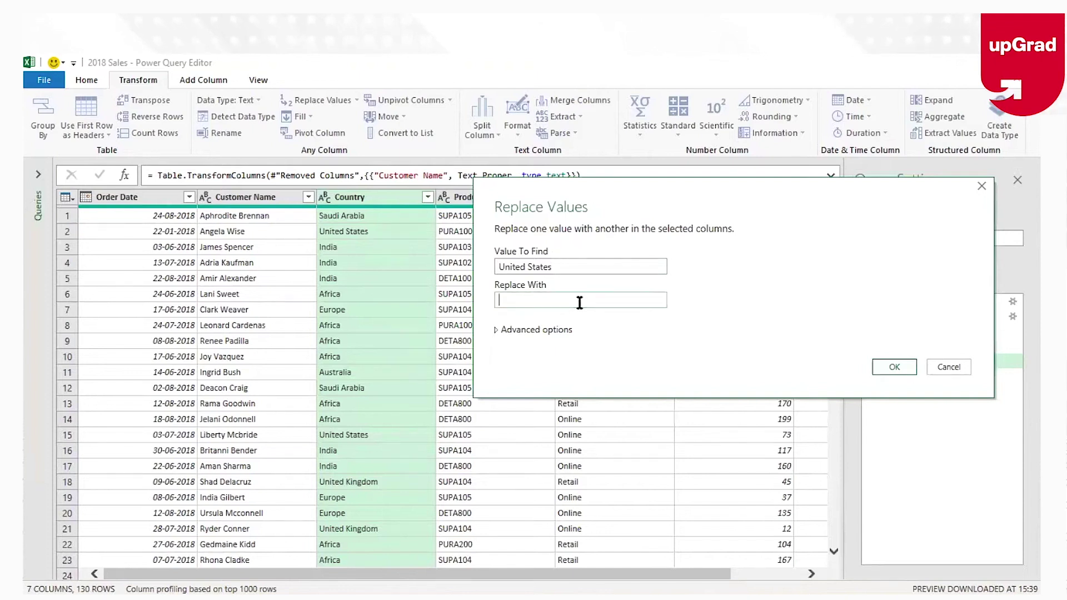
pyautogui.write('United')
pyautogui.press('BackSpace')
pyautogui.press('BackSpace')
pyautogui.press('BackSpace')
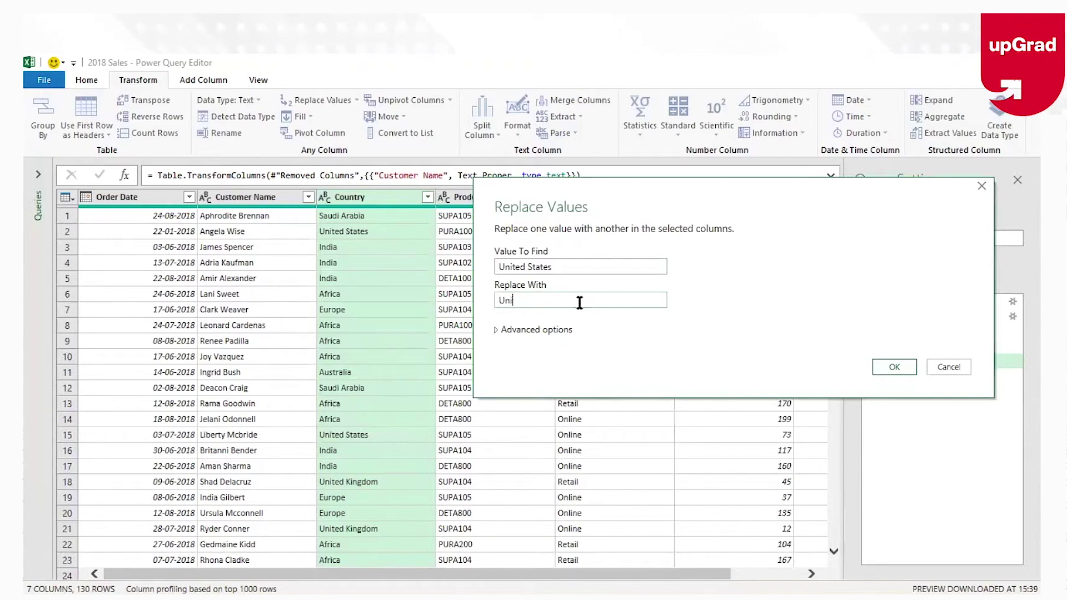
pyautogui.write('ted St')
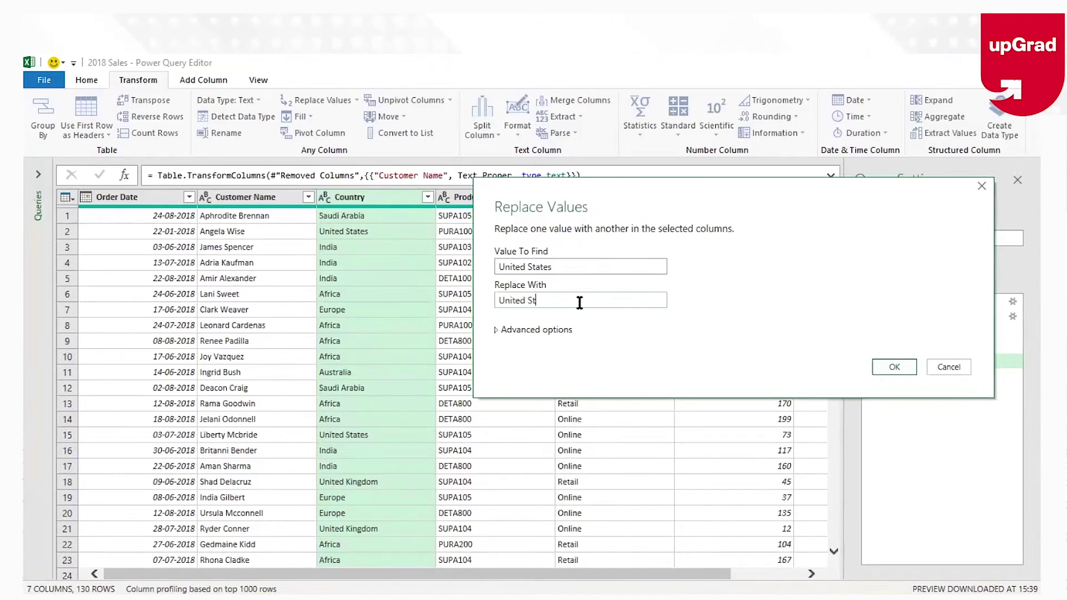
pyautogui.write('ates of Am')
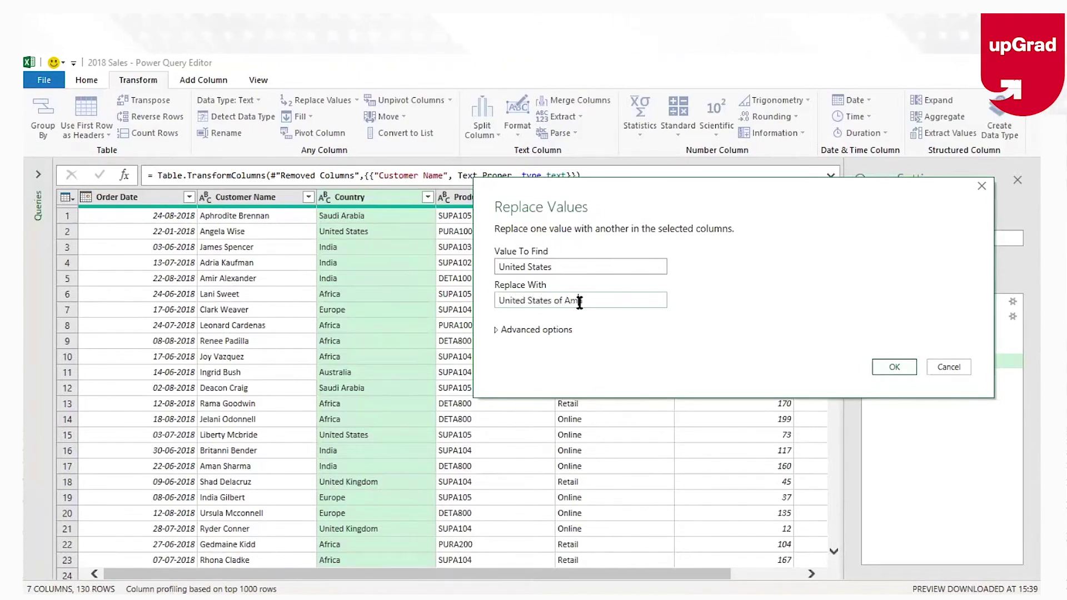
pyautogui.write('erica')
pyautogui.click(895, 368)
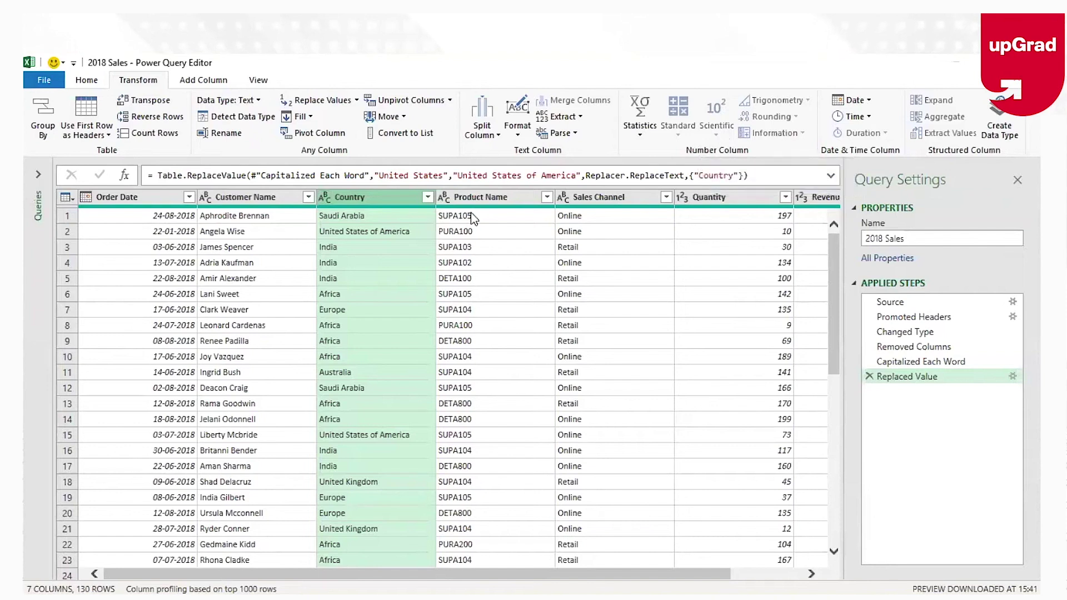
pyautogui.click(484, 199)
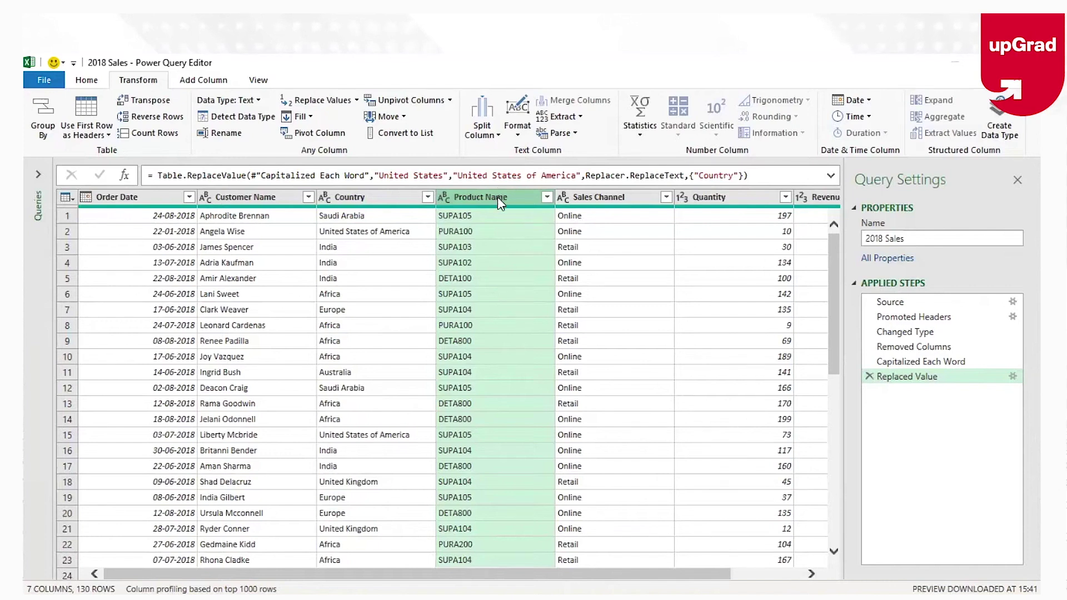
pyautogui.click(576, 119)
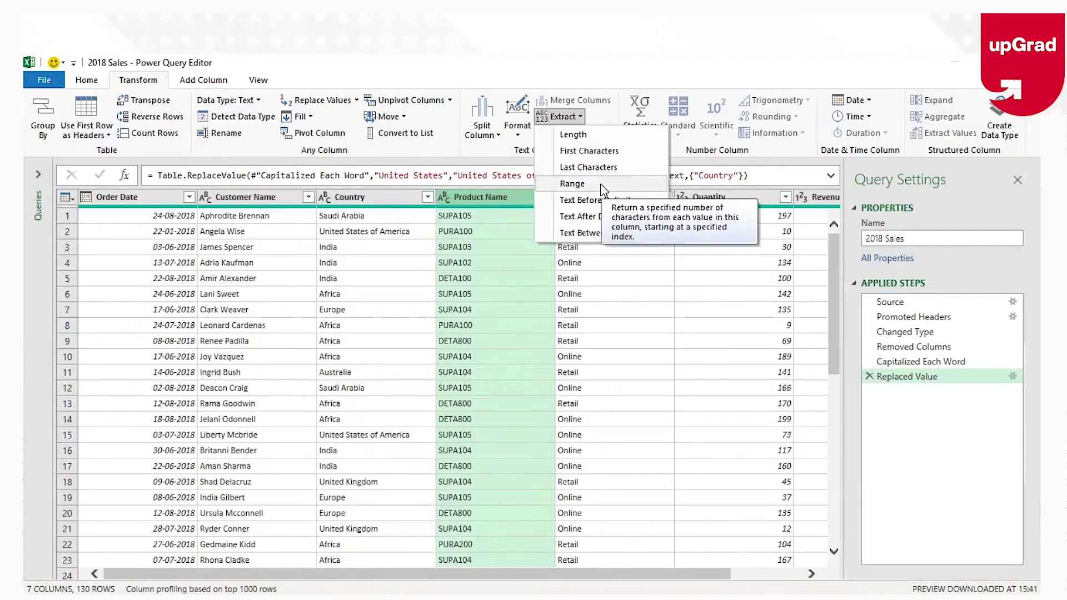
pyautogui.click(620, 155)
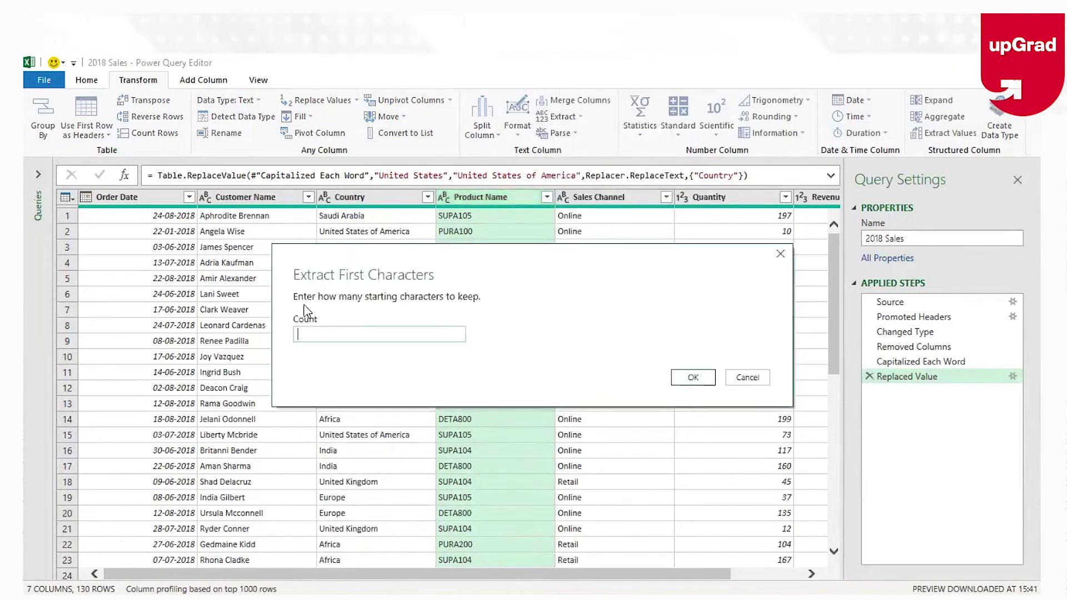
pyautogui.click(755, 378)
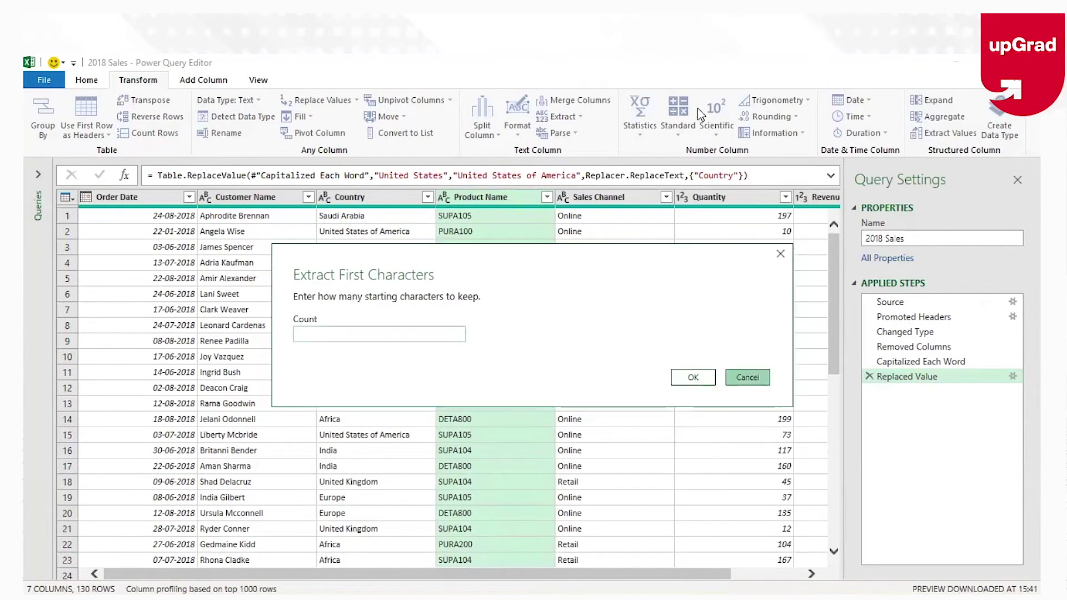
pyautogui.click(569, 117)
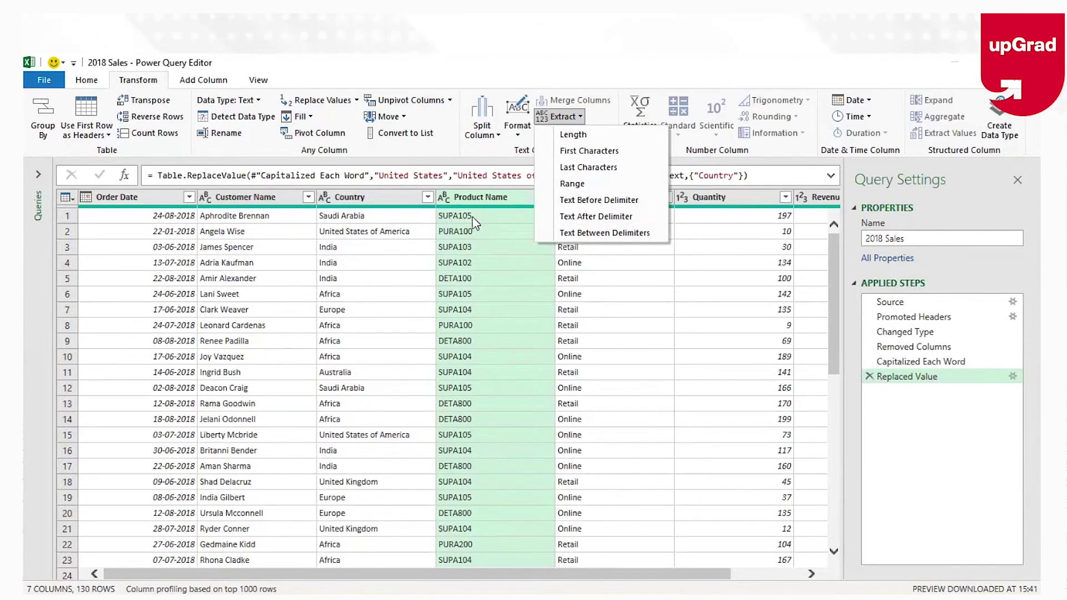
# Show the available ways to split the Product Name column
pyautogui.click(489, 135)
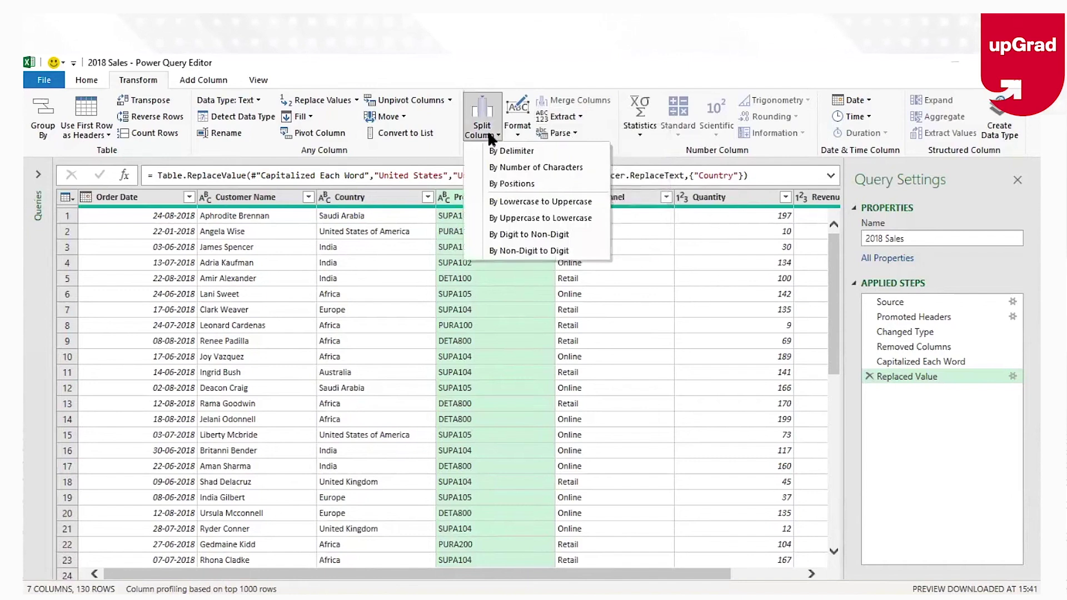
pyautogui.click(490, 136)
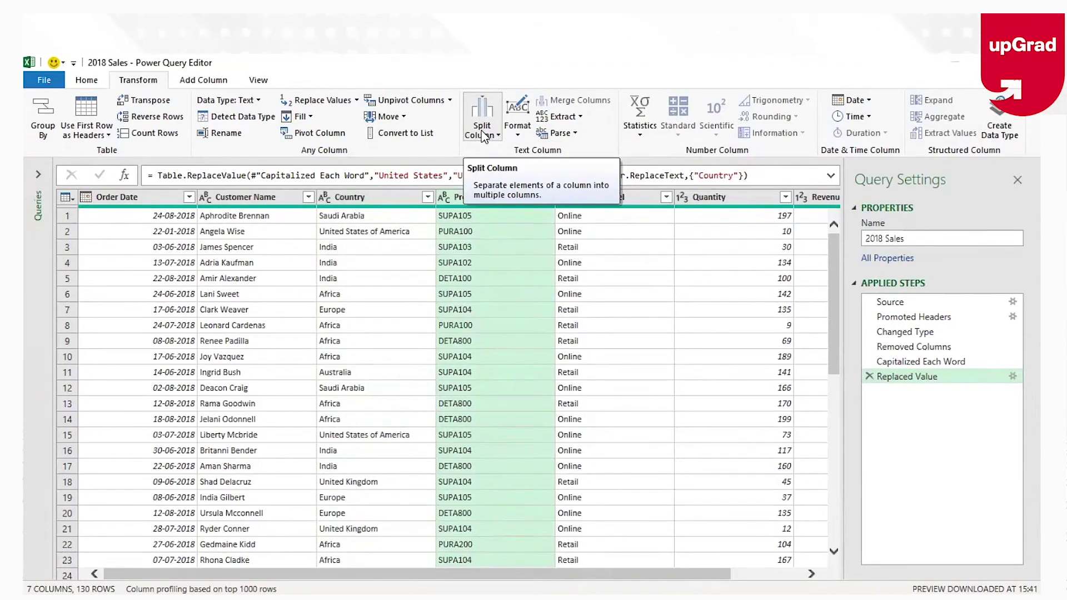
pyautogui.click(485, 135)
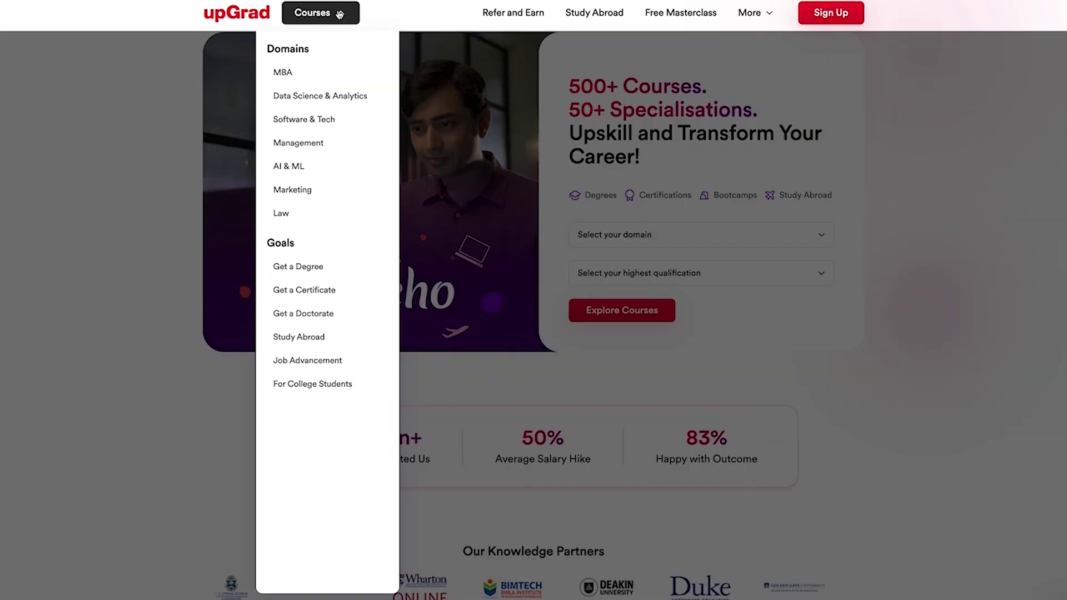
pyautogui.moveTo(330, 96)
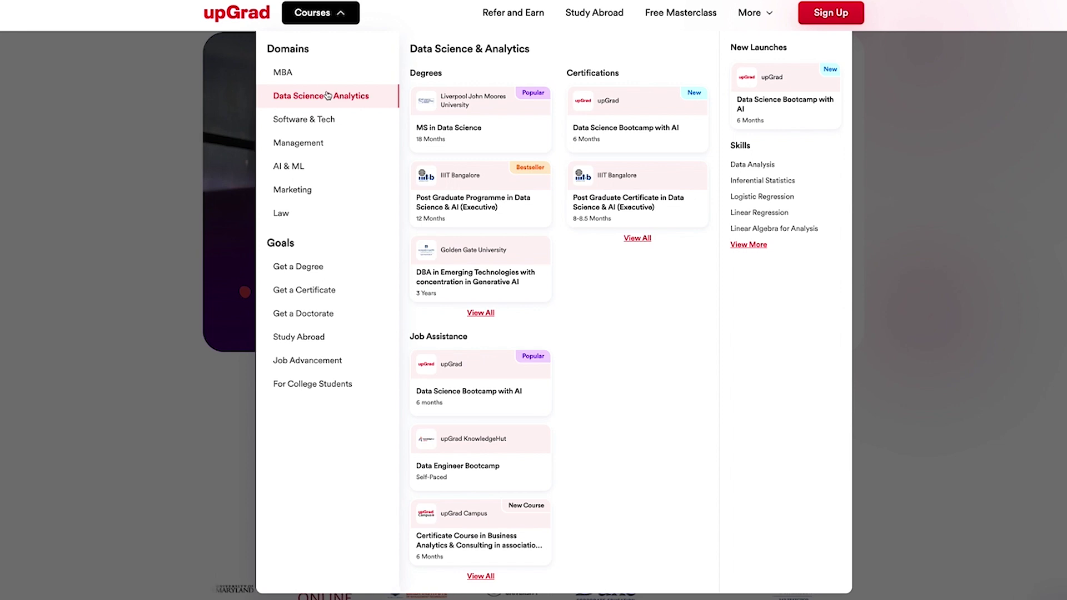
pyautogui.click(491, 312)
pyautogui.scroll(-8, 526, 352)
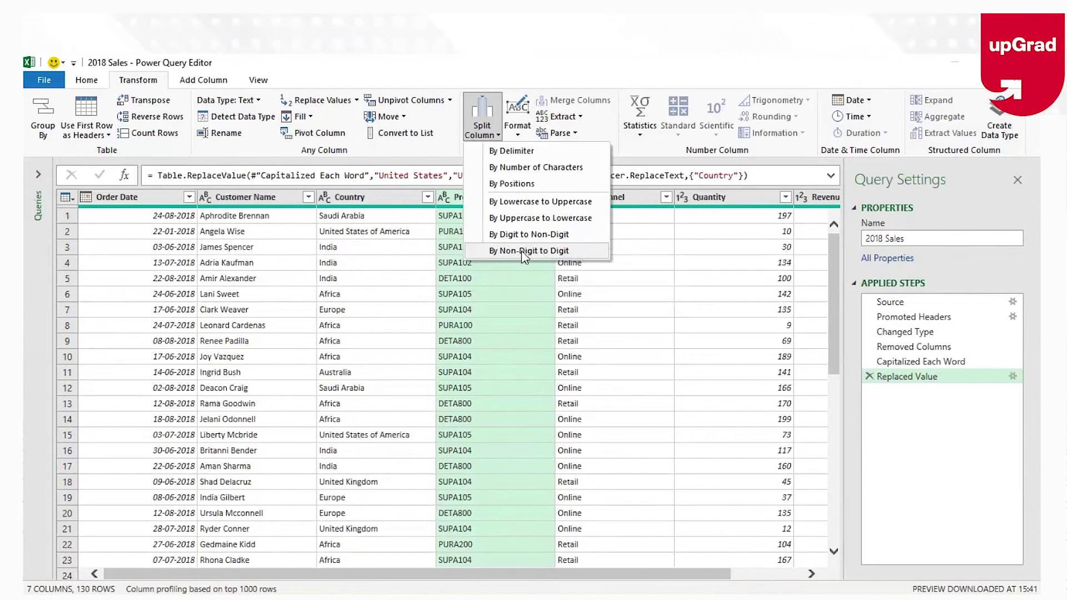
# Split the Product Name column by non-digit to digit and remove the resulting column that holds the numbers
pyautogui.click(522, 251)
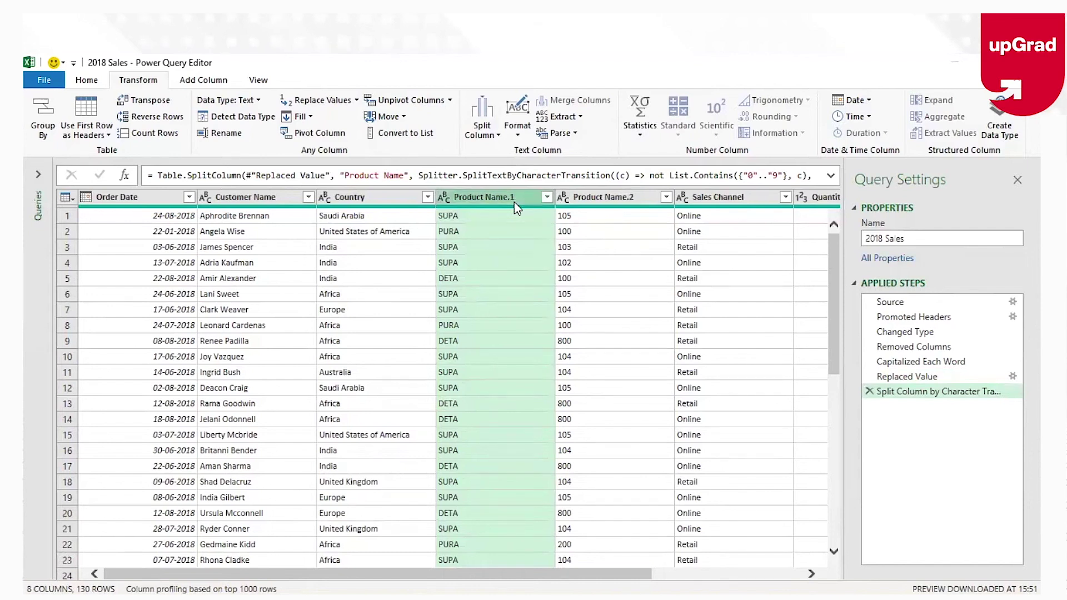
pyautogui.click(633, 199)
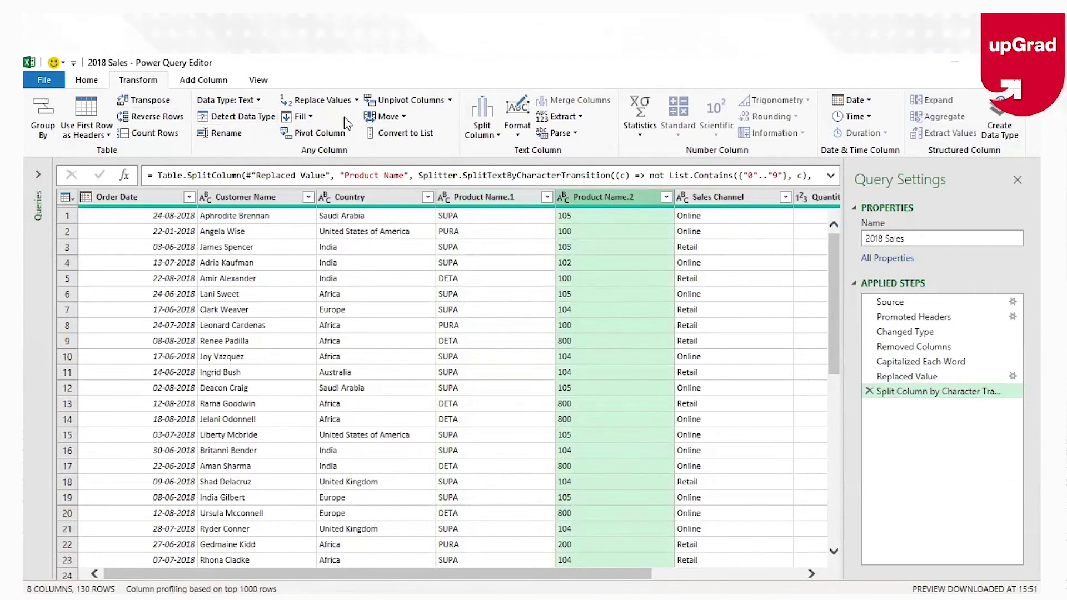
pyautogui.click(89, 81)
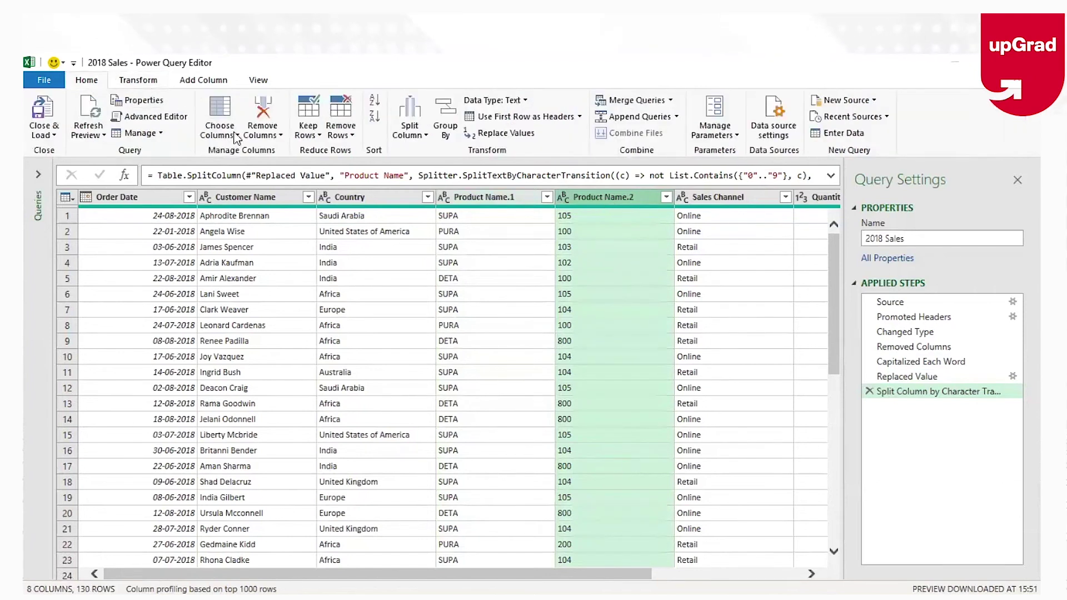
pyautogui.click(264, 110)
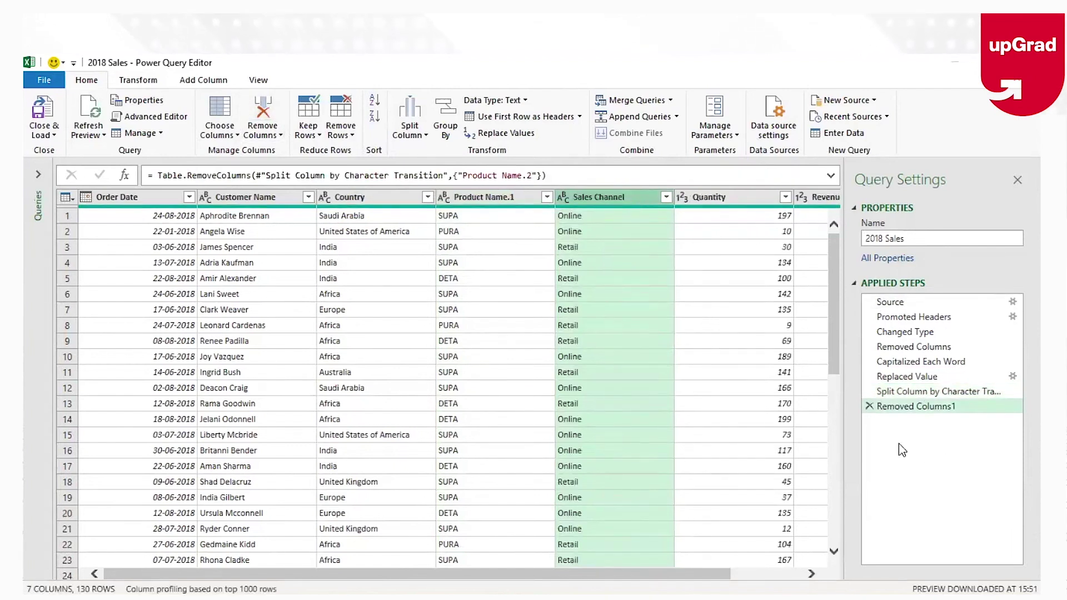
# Rename the Product Name.1 column as Product Name
pyautogui.click(516, 197)
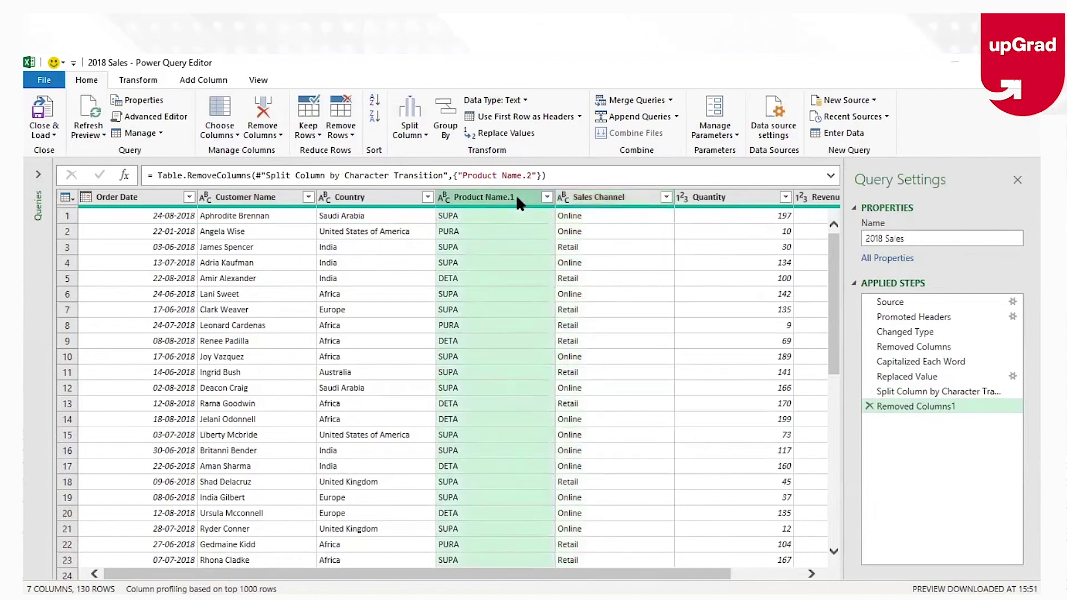
pyautogui.doubleClick(516, 197)
pyautogui.click(520, 198)
pyautogui.press('BackSpace')
pyautogui.press('BackSpace')
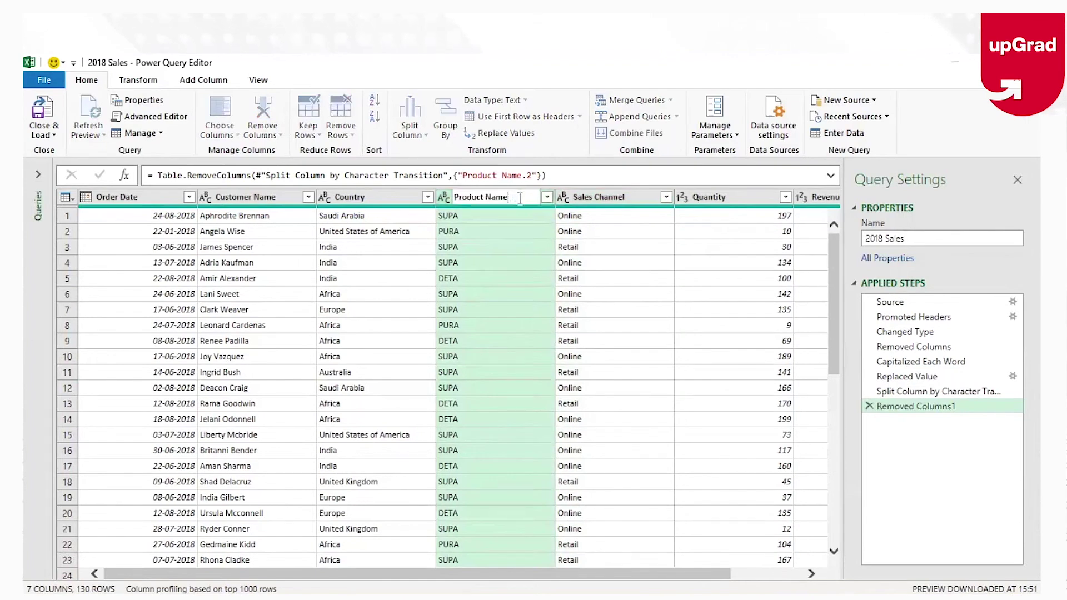
pyautogui.press('Return')
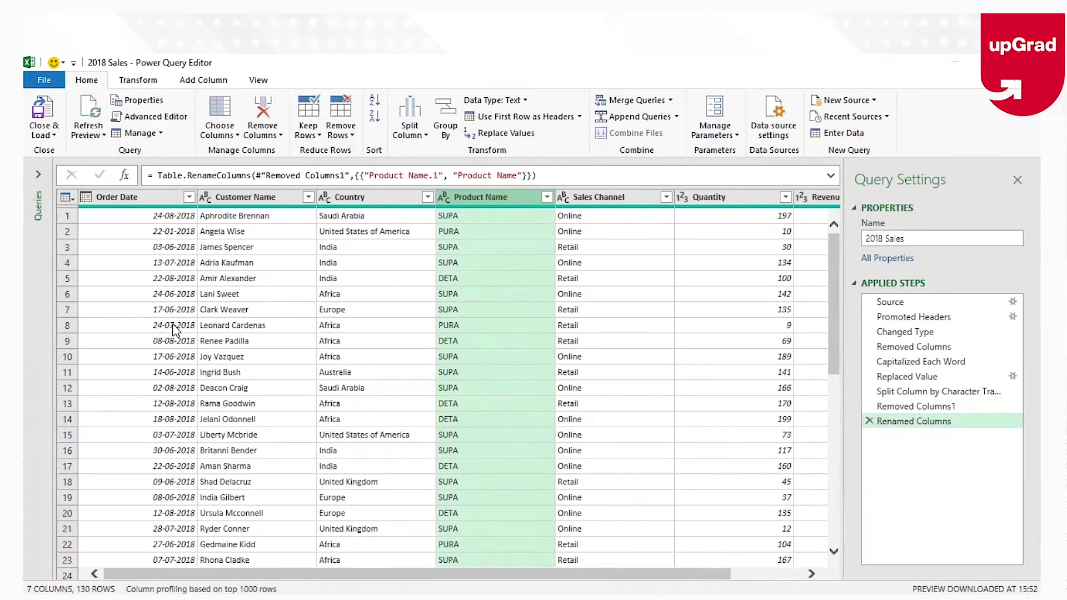
# Select the Order Date column and look through its data type options
pyautogui.click(149, 202)
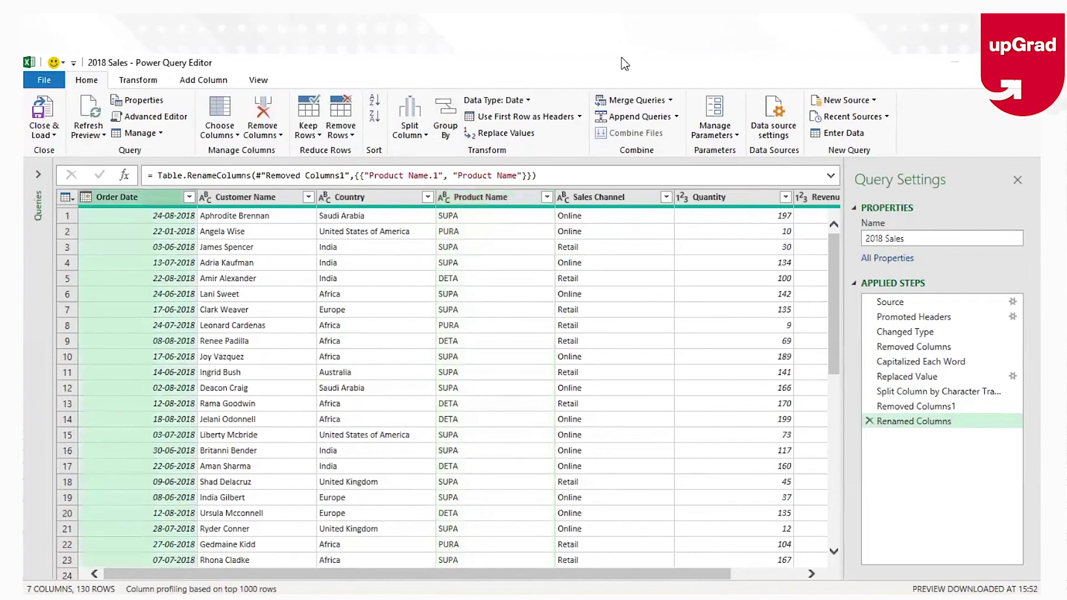
pyautogui.click(224, 598)
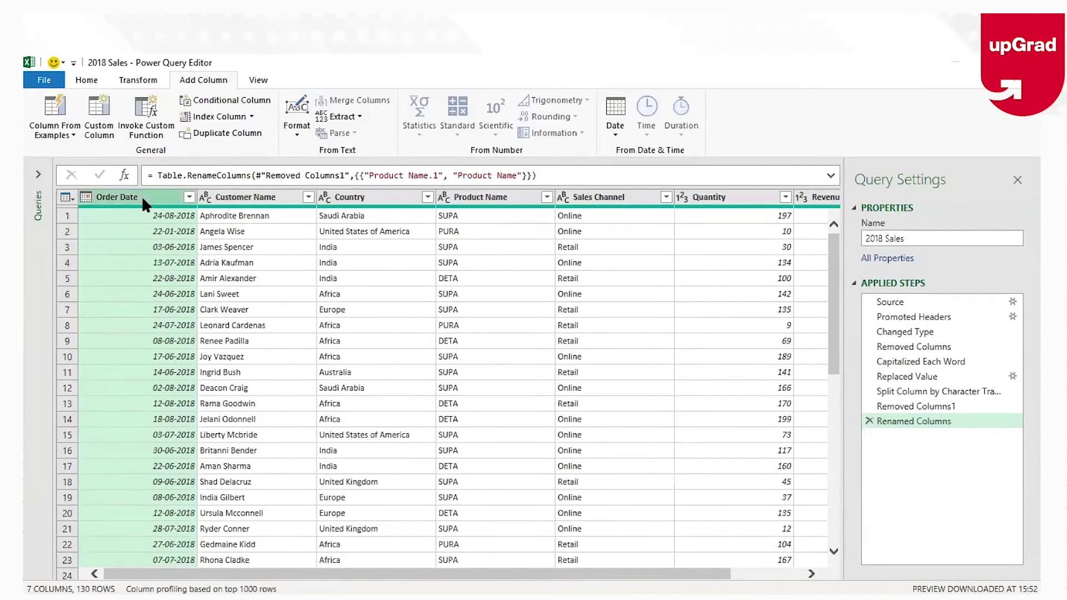
pyautogui.click(87, 80)
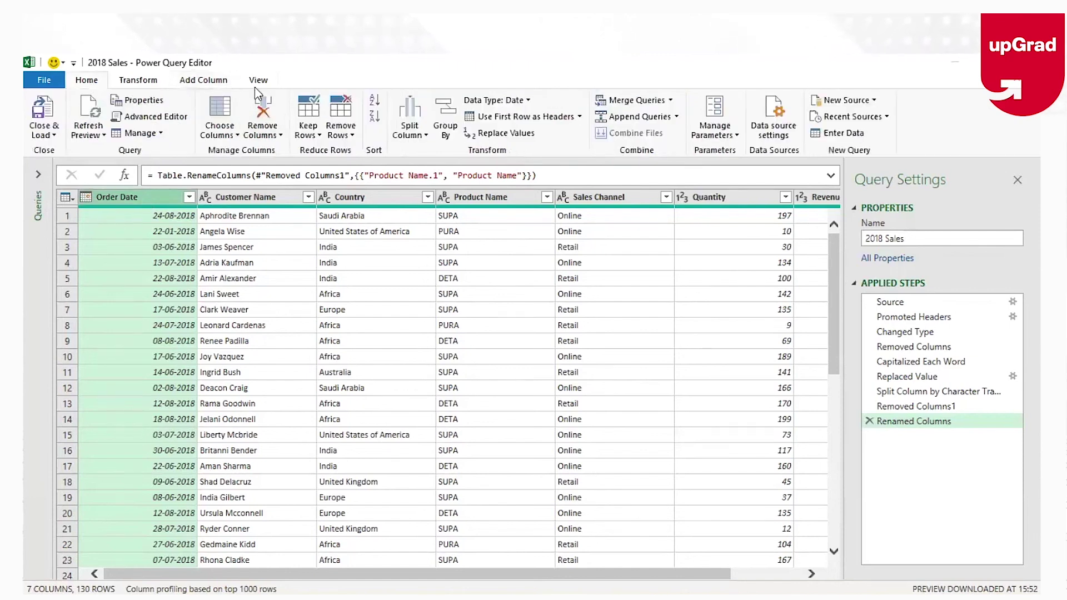
pyautogui.click(524, 101)
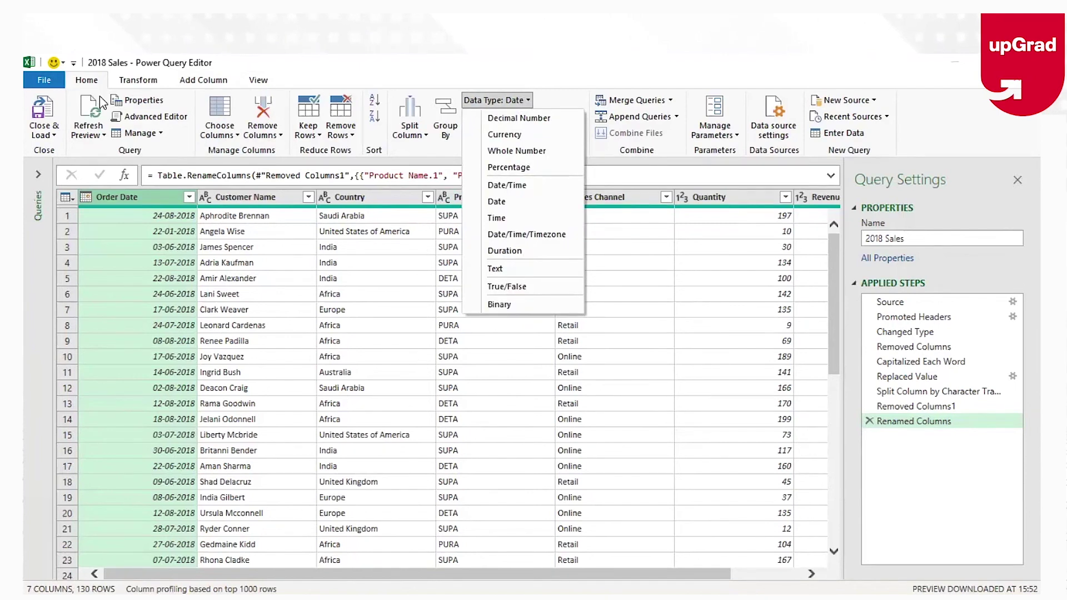
# Add a month number column derived from Order Date and delete that applied step again
pyautogui.click(200, 80)
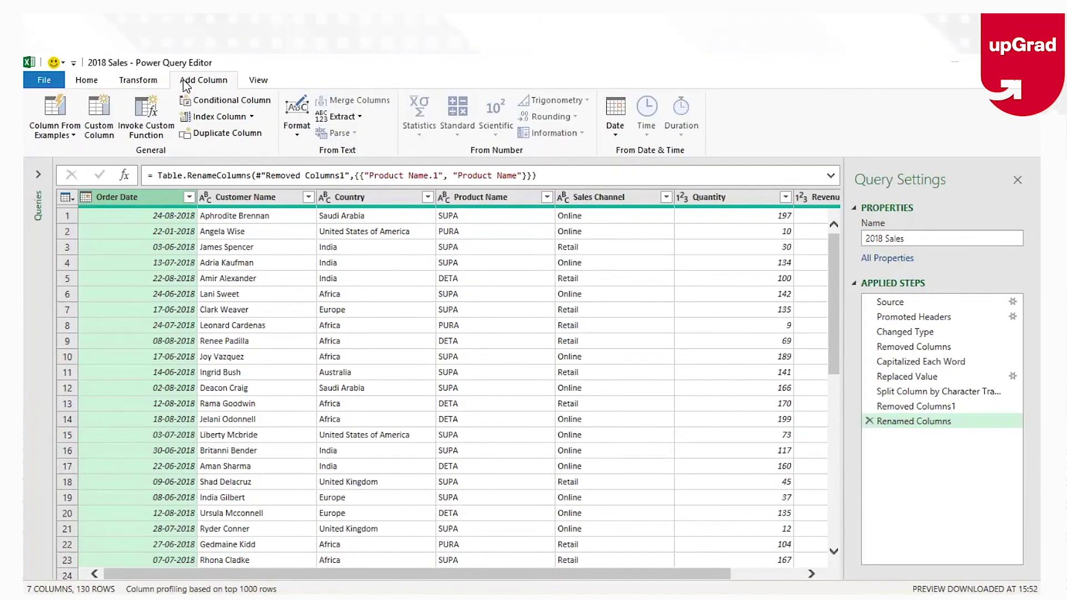
pyautogui.click(624, 132)
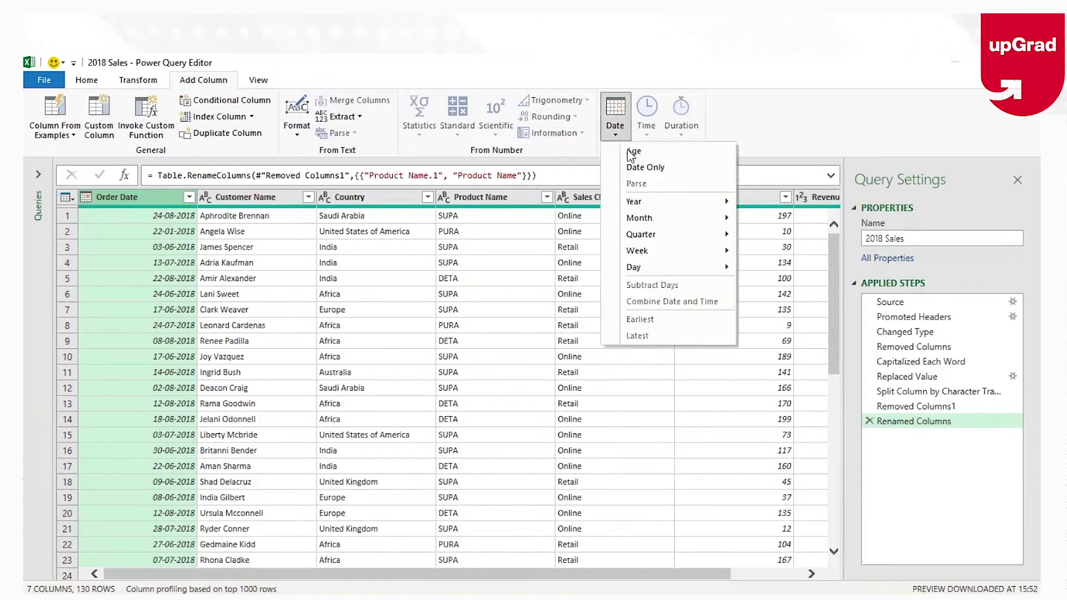
pyautogui.moveTo(648, 218)
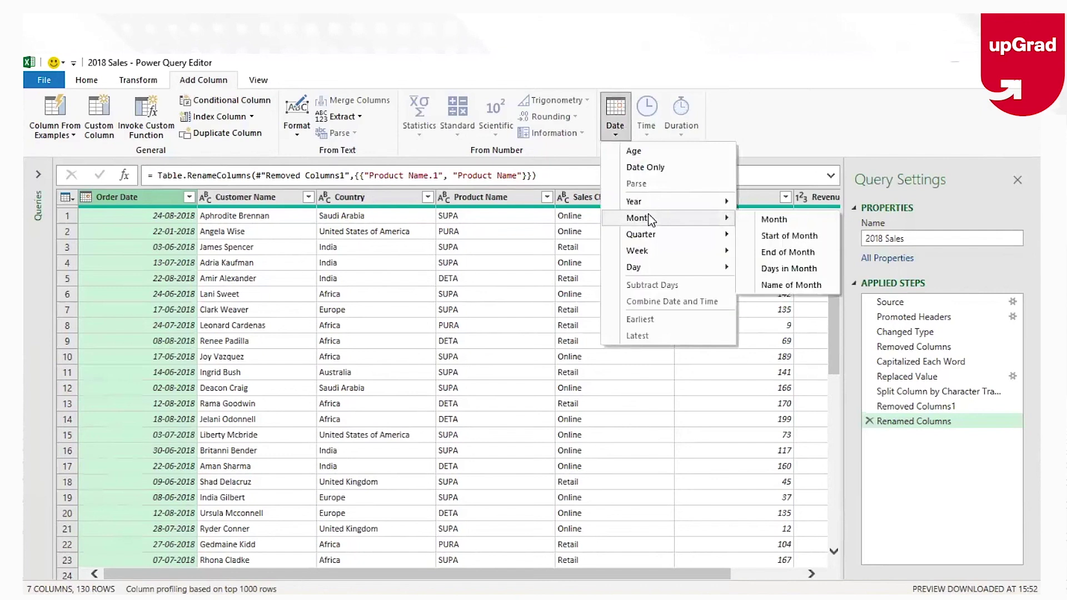
pyautogui.click(809, 225)
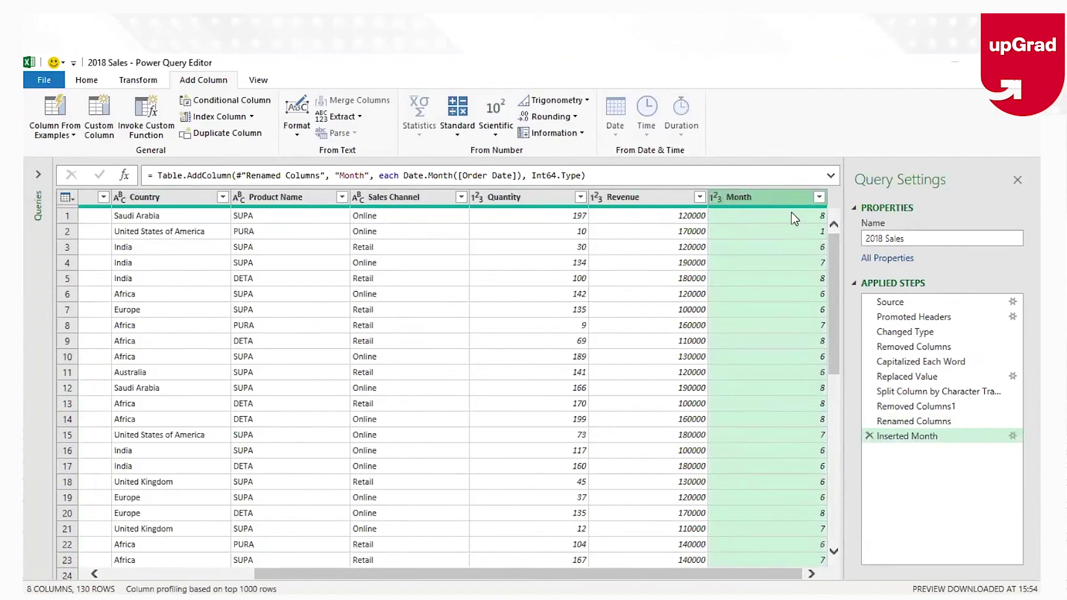
pyautogui.click(871, 435)
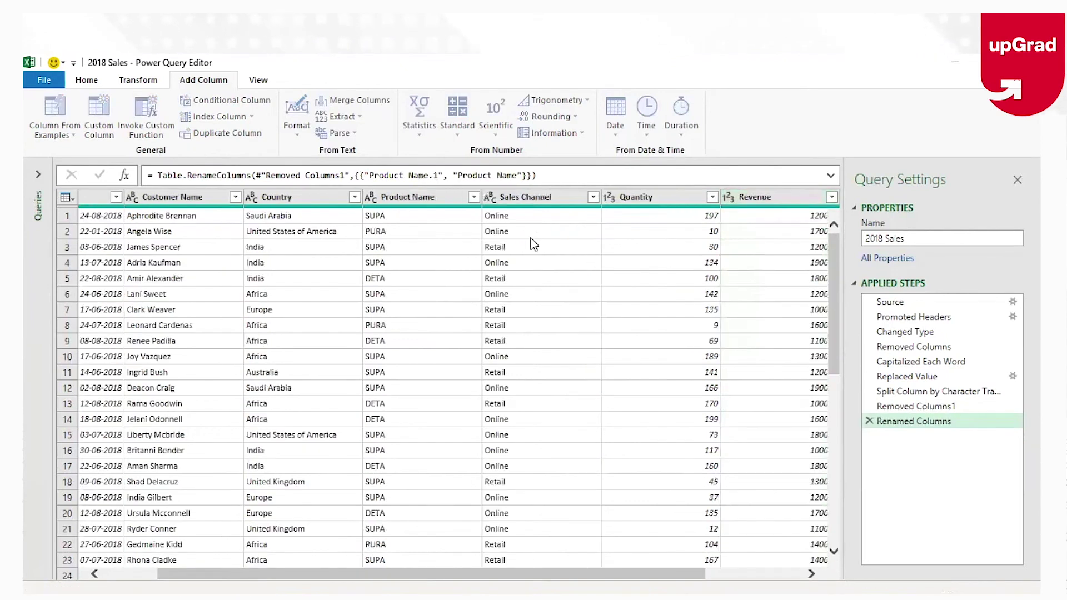
pyautogui.moveTo(278, 577); pyautogui.dragTo(200, 578)
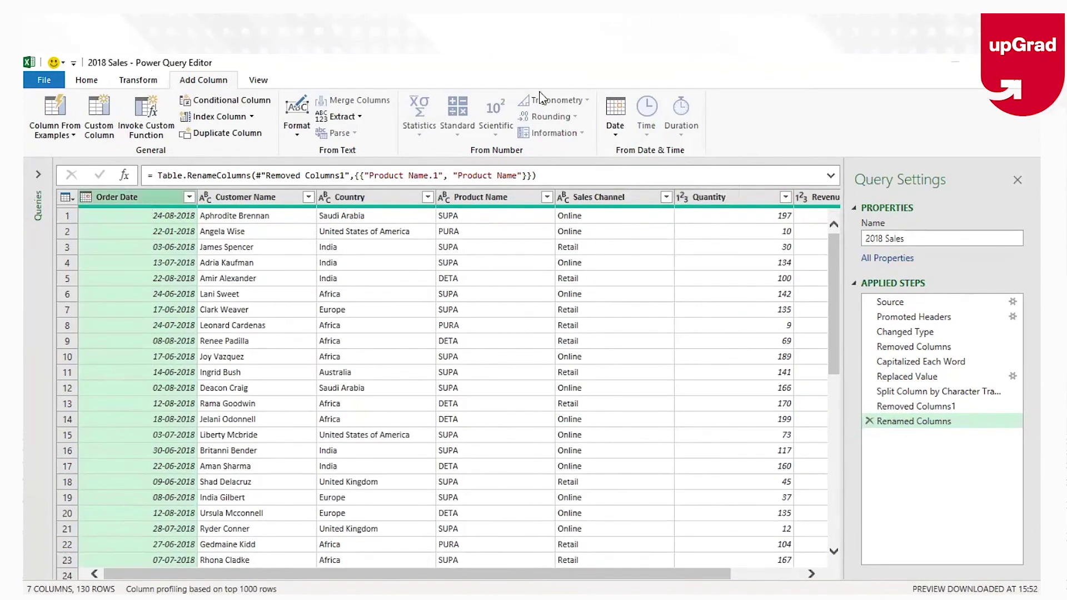
# Add a new column with the name of the month taken from the Order Date column
pyautogui.click(615, 118)
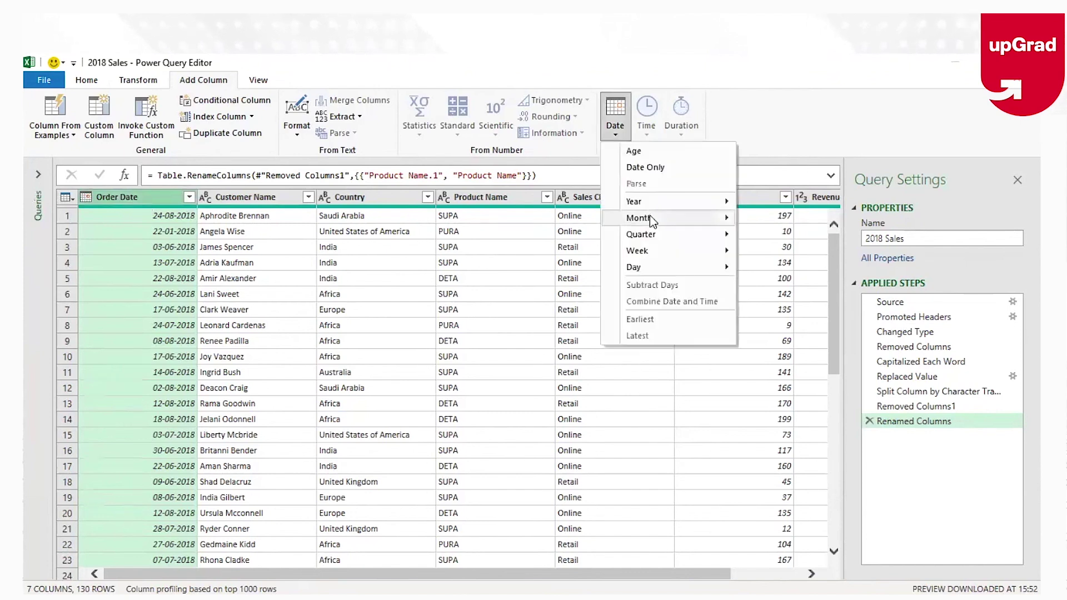
pyautogui.moveTo(649, 217)
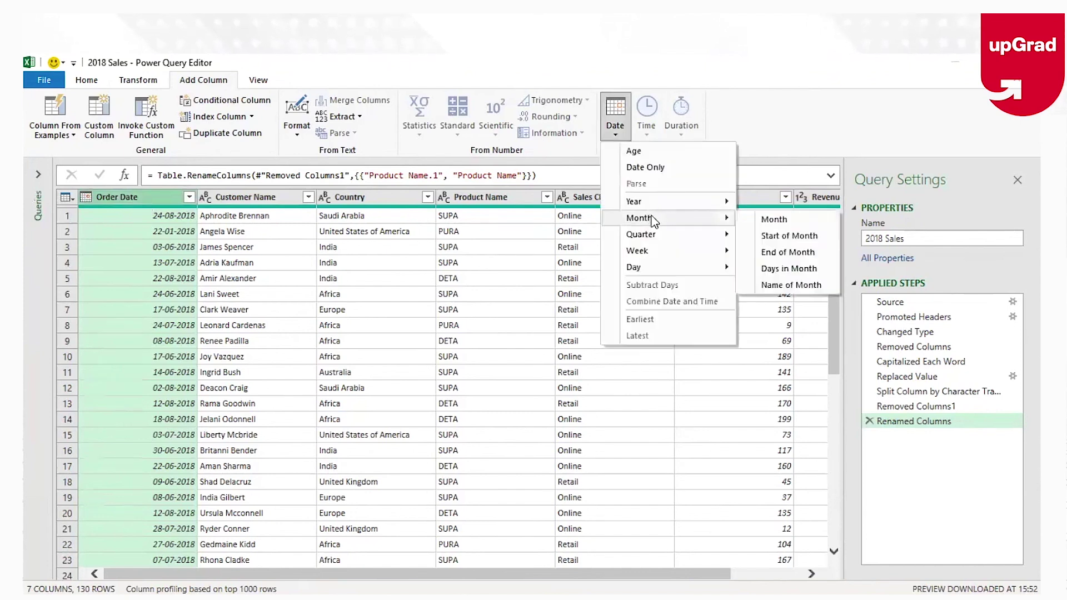
pyautogui.click(808, 285)
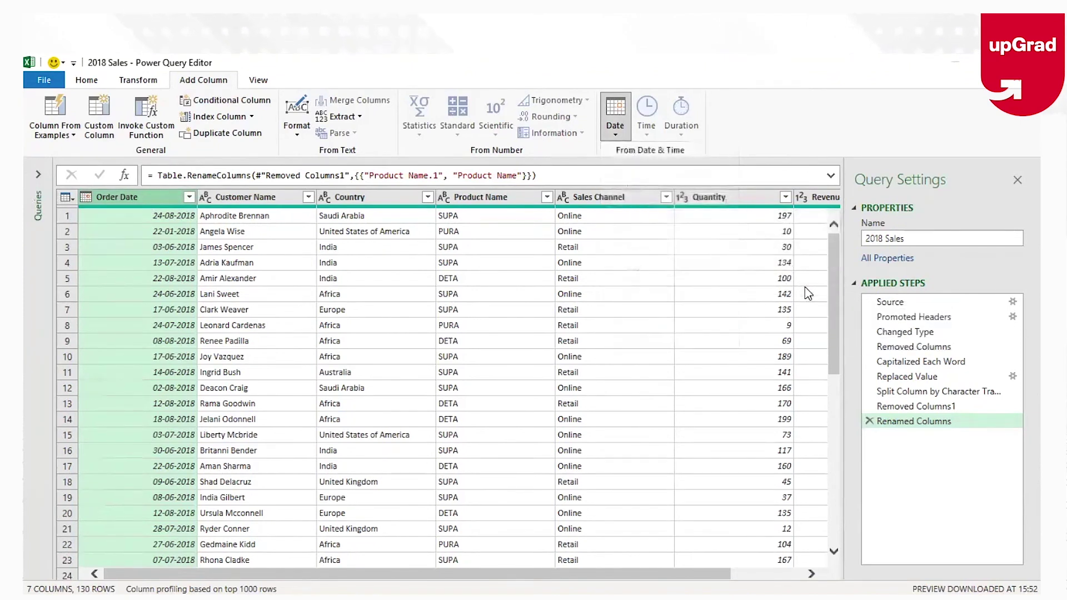
pyautogui.click(802, 574)
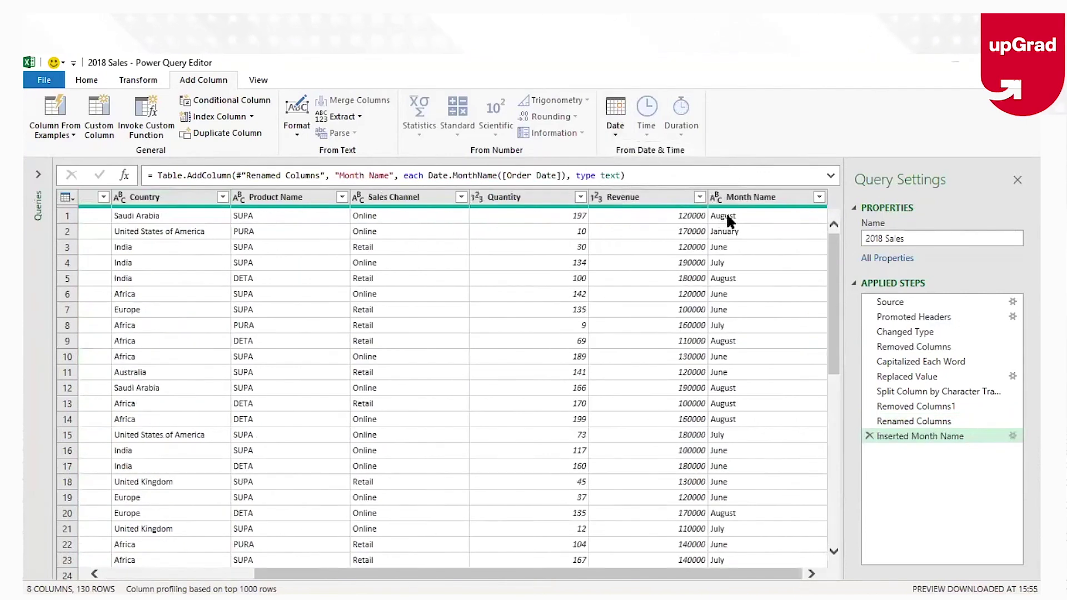
# Move the Month Name column to the beginning of the table
pyautogui.click(775, 196)
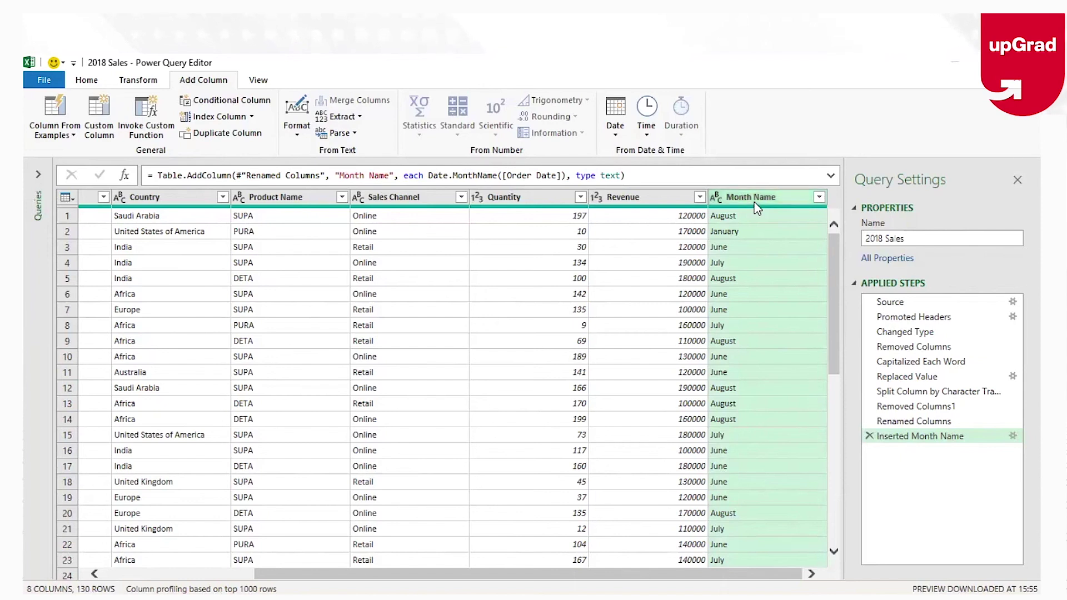
pyautogui.rightClick(757, 208)
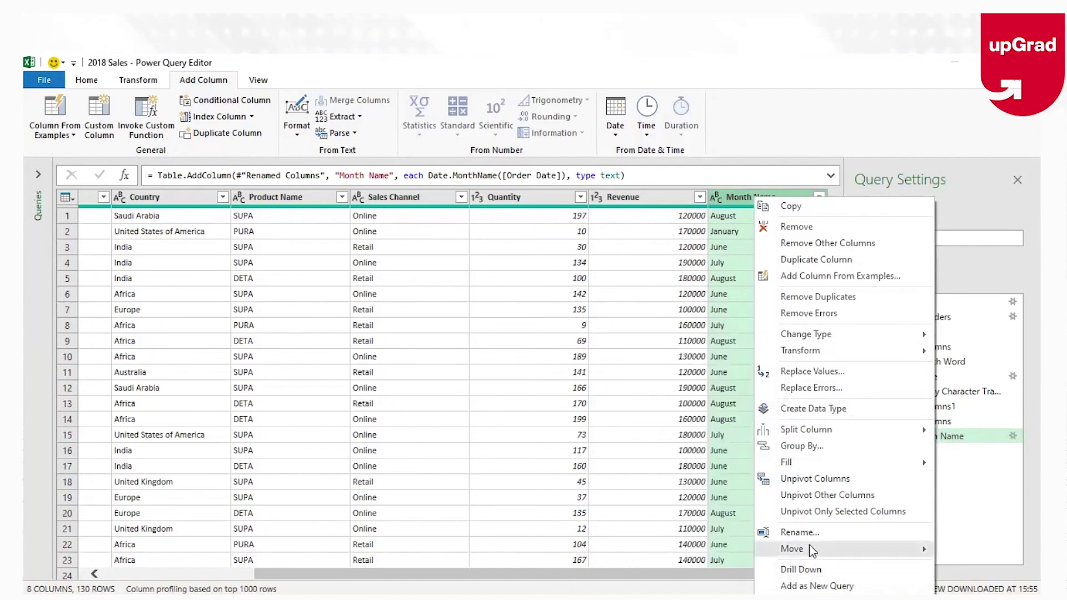
pyautogui.moveTo(812, 551)
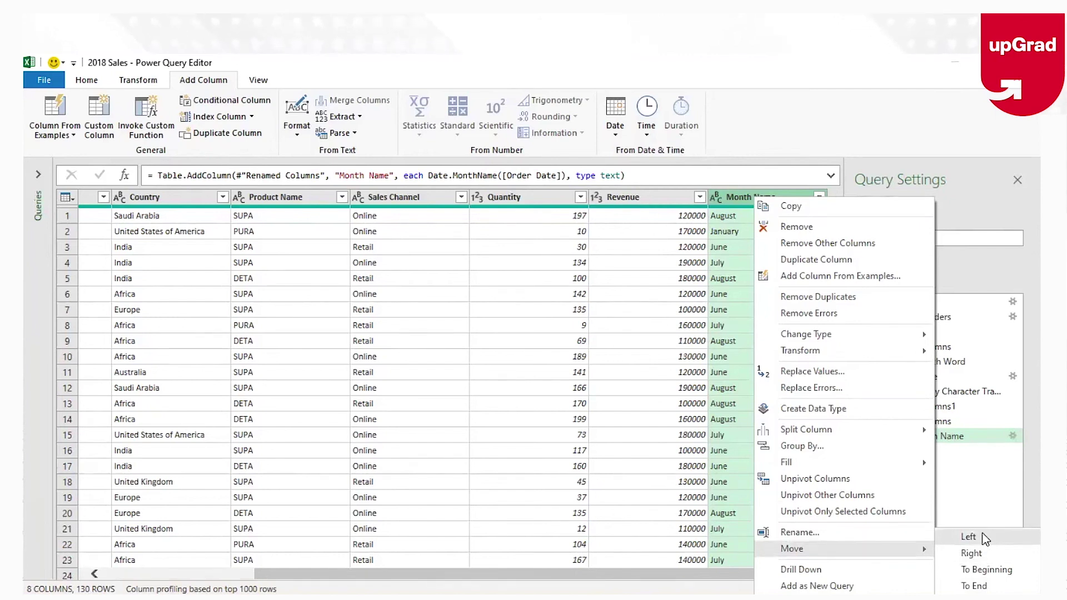
pyautogui.click(979, 565)
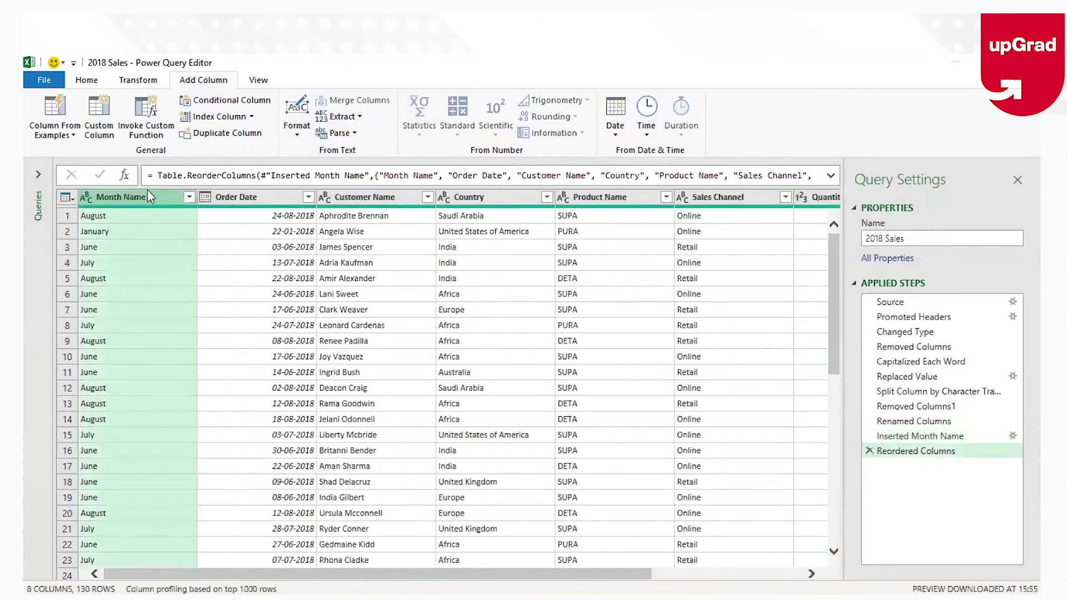
# Move the Month Name column one place over so that it directly follows the Order Date column
pyautogui.rightClick(148, 191)
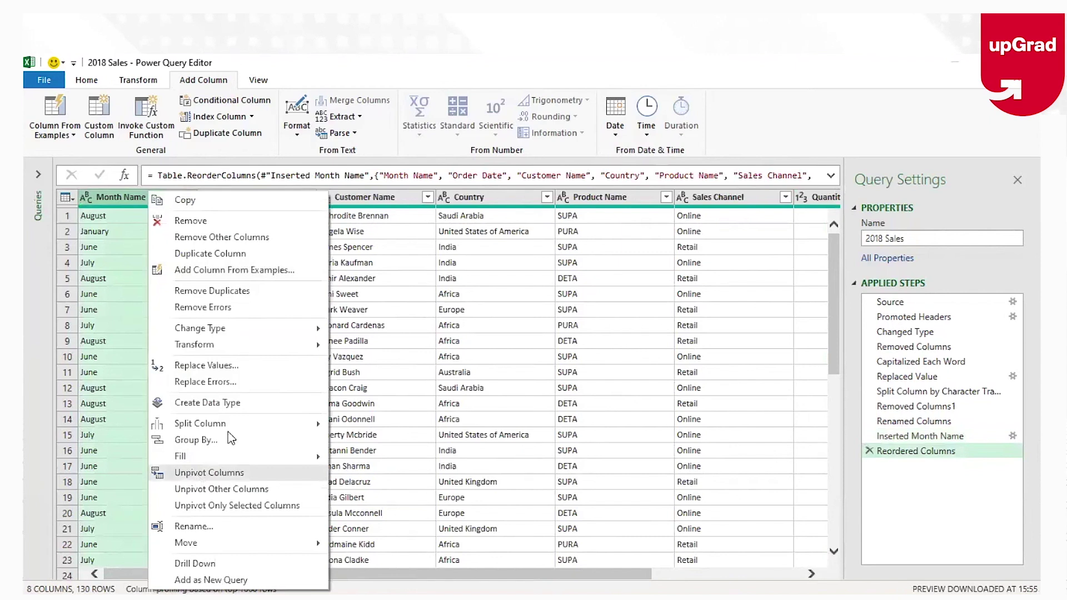
pyautogui.moveTo(238, 543)
pyautogui.click(388, 555)
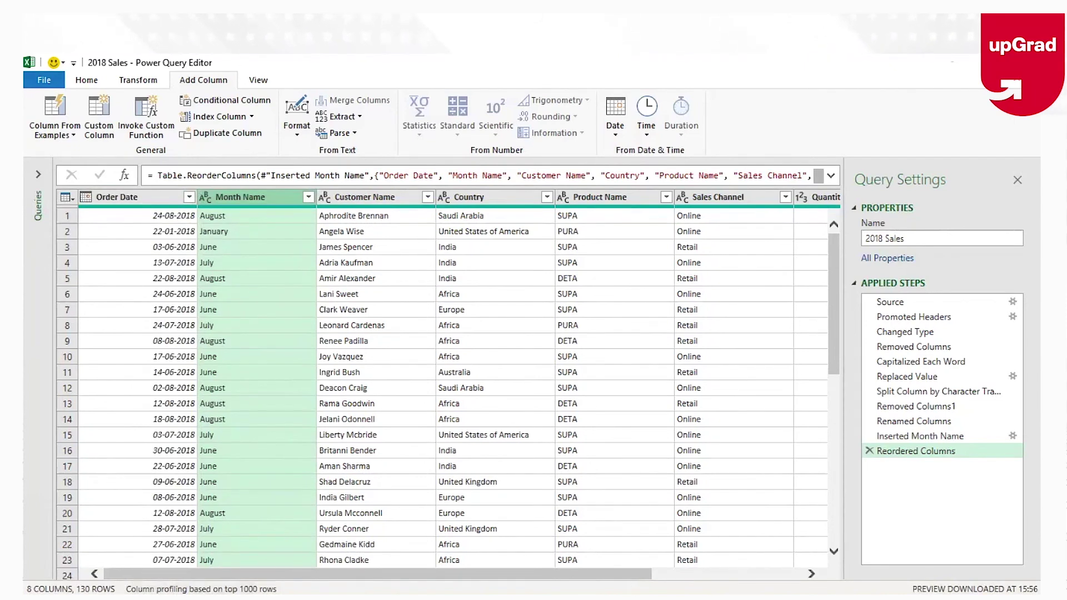
# Remove the Order Date - Copy column and the Month Name column from the query
pyautogui.moveTo(300, 558)
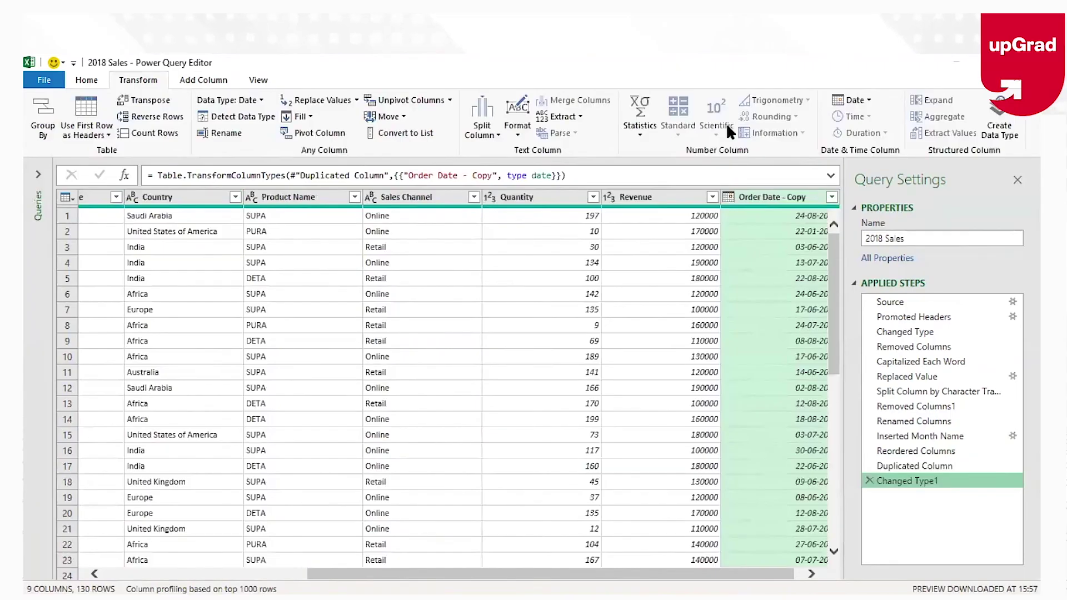
pyautogui.click(766, 197)
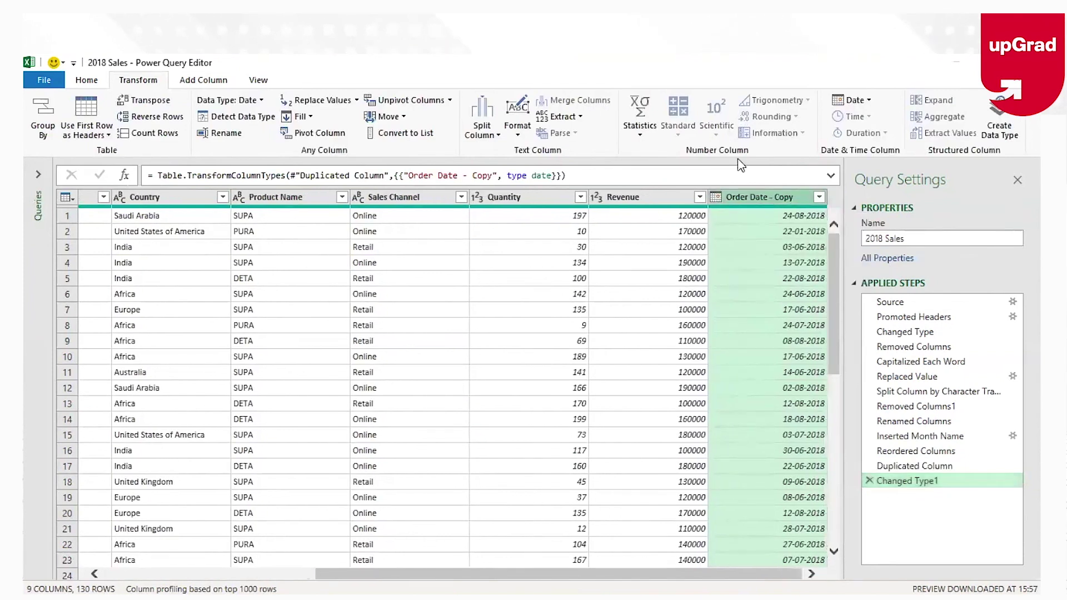
pyautogui.click(86, 81)
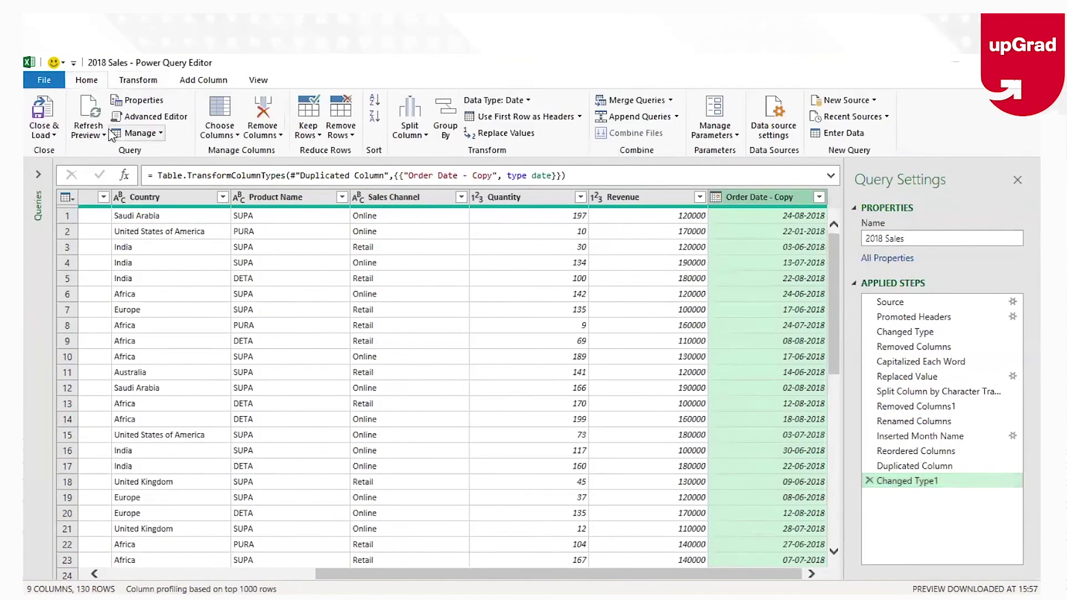
pyautogui.click(264, 116)
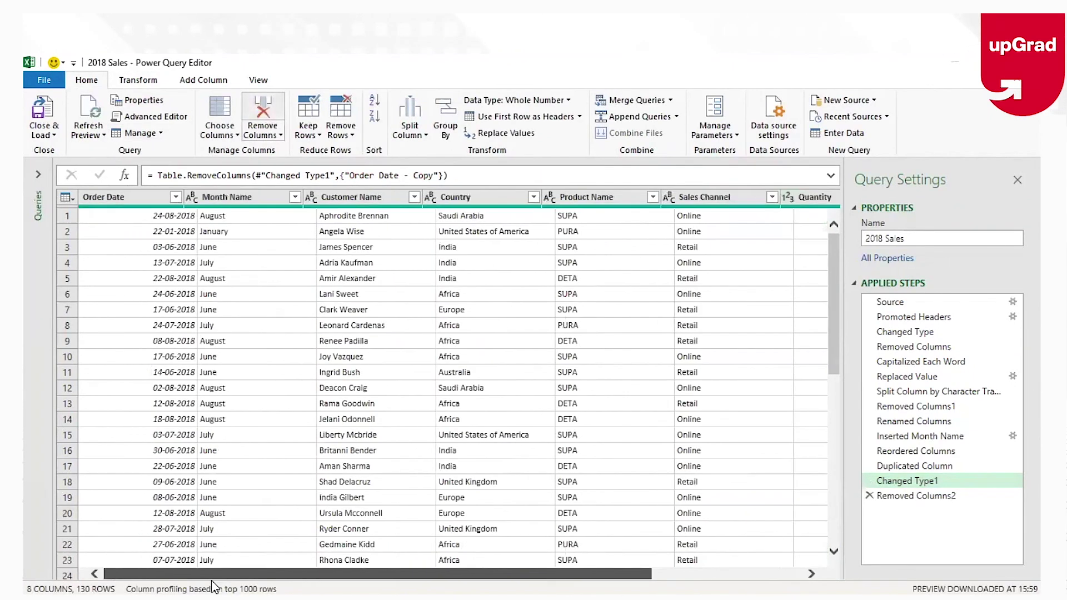
pyautogui.click(234, 200)
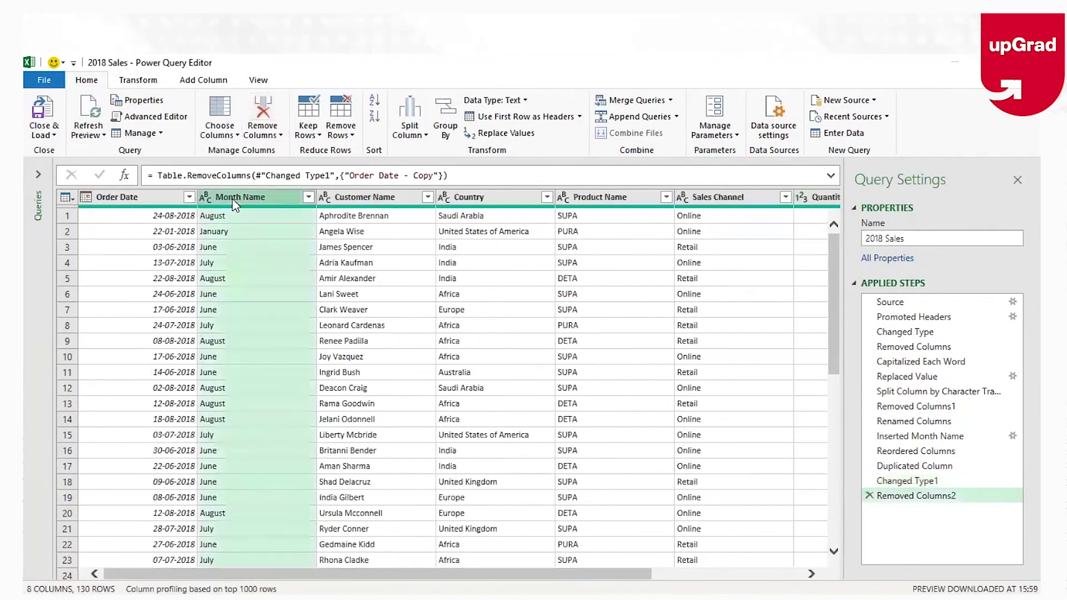
pyautogui.press('Delete')
# Duplicate the Order Date column and transform the dates in the copy into the name of the month
pyautogui.click(156, 201)
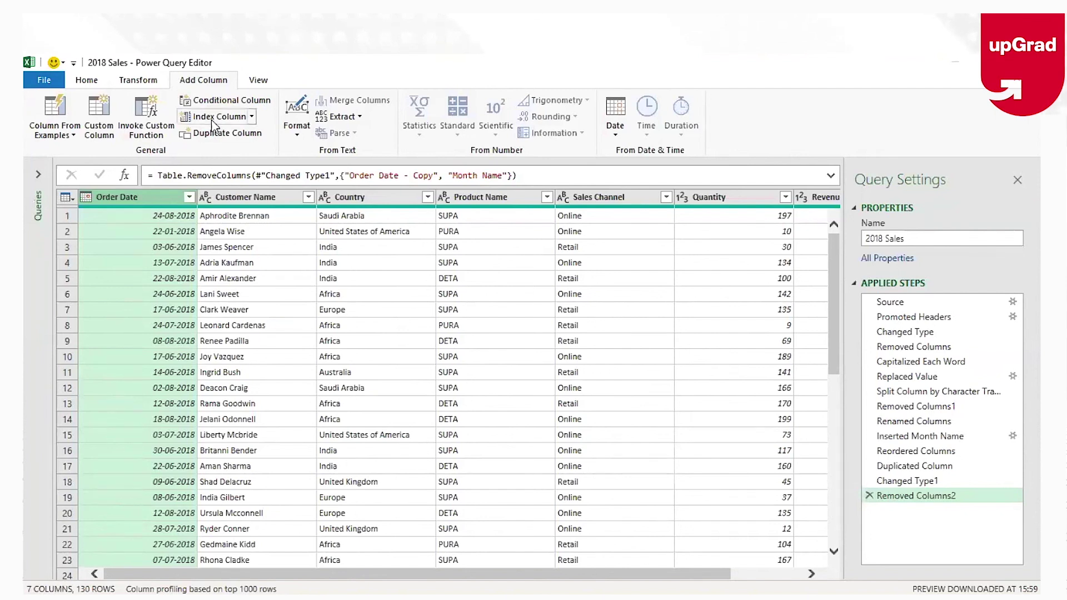
pyautogui.click(218, 138)
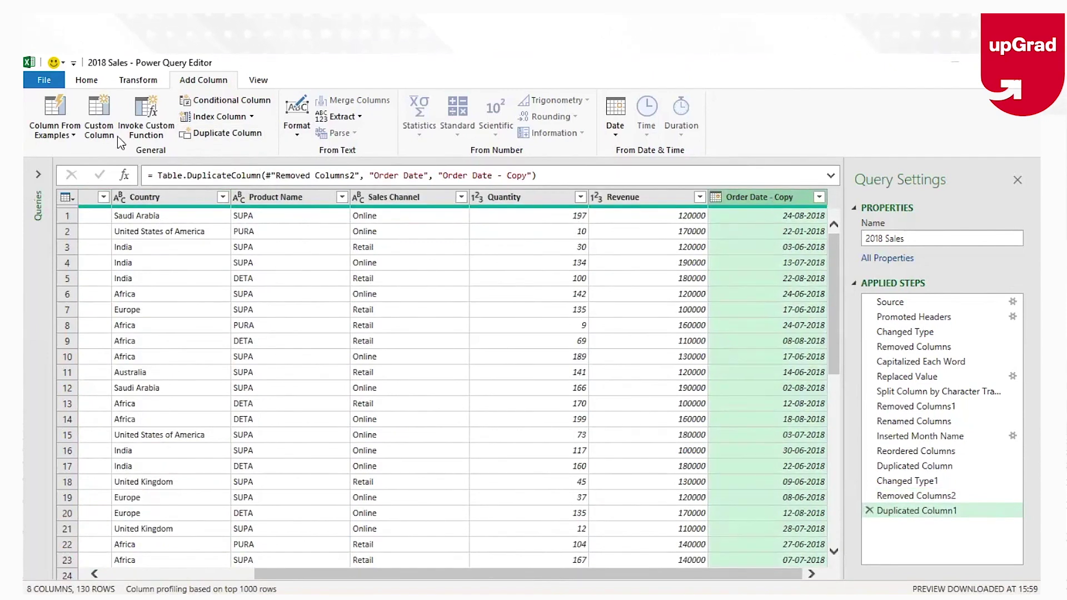
pyautogui.click(137, 82)
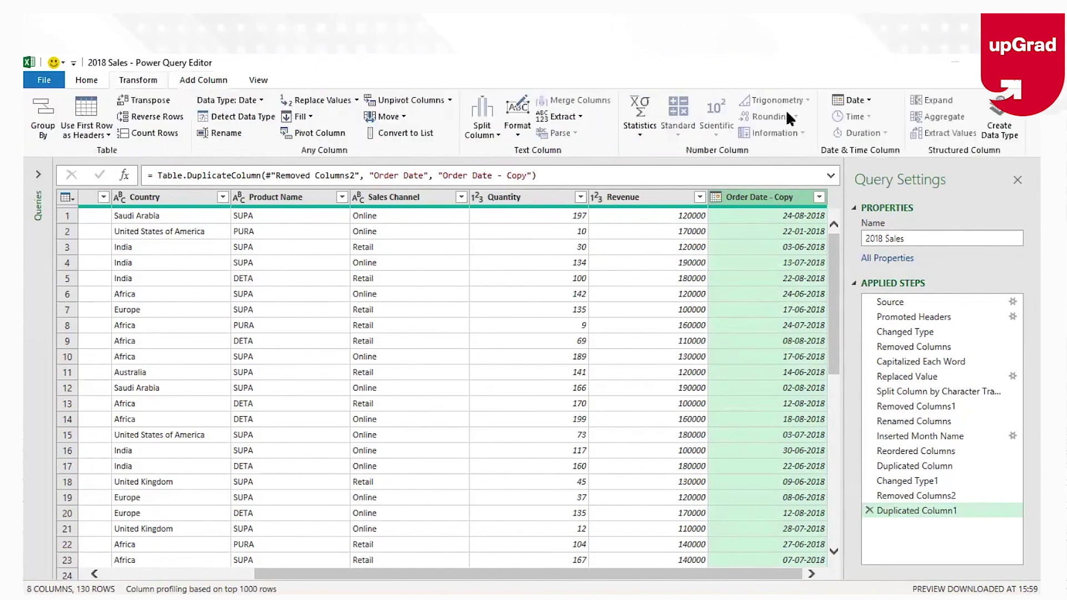
pyautogui.click(851, 100)
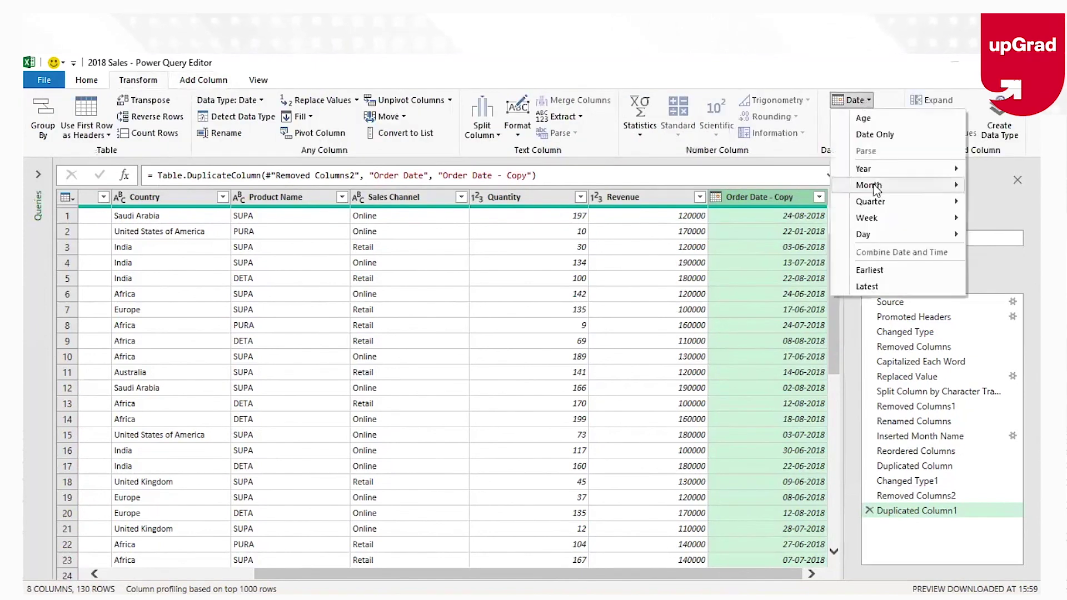
pyautogui.moveTo(876, 188)
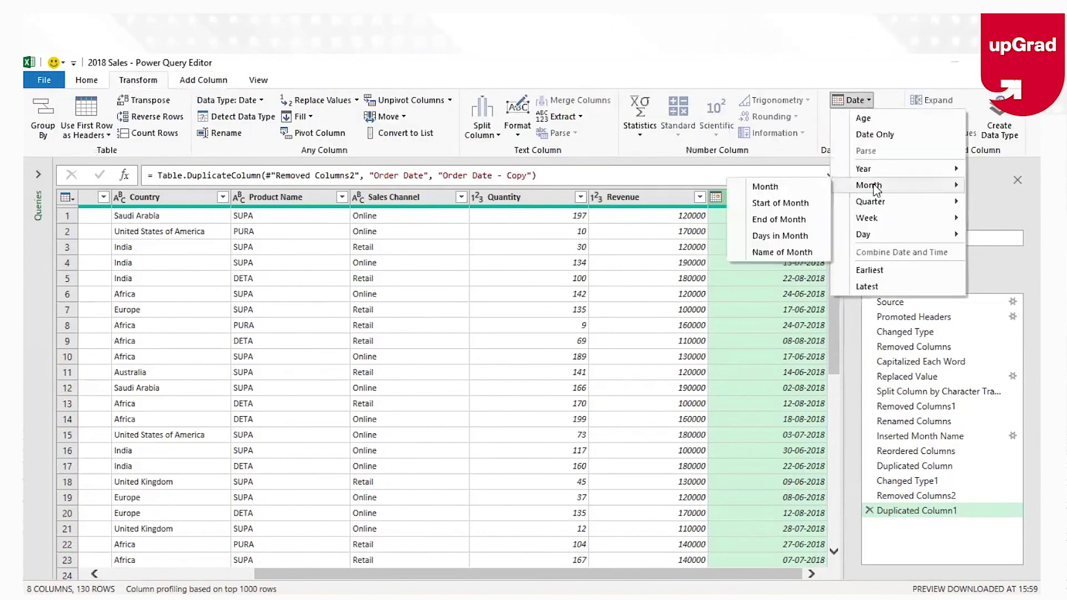
pyautogui.click(780, 253)
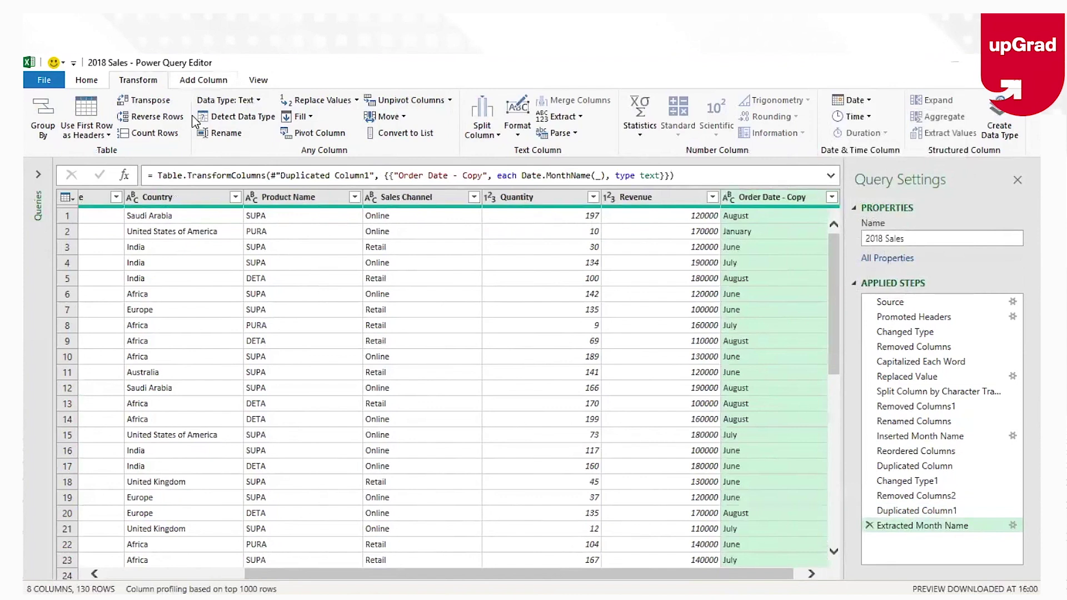
pyautogui.scroll(-1, 195, 119)
# Close the query editor and load the transformed 2018 Sales query into the workbook
pyautogui.click(78, 81)
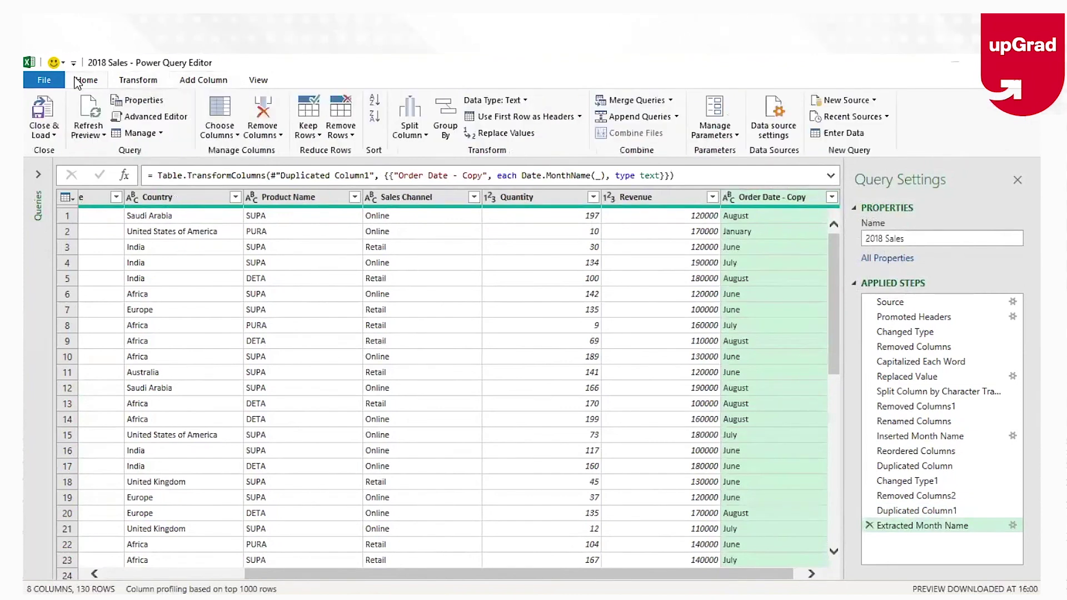
pyautogui.click(203, 82)
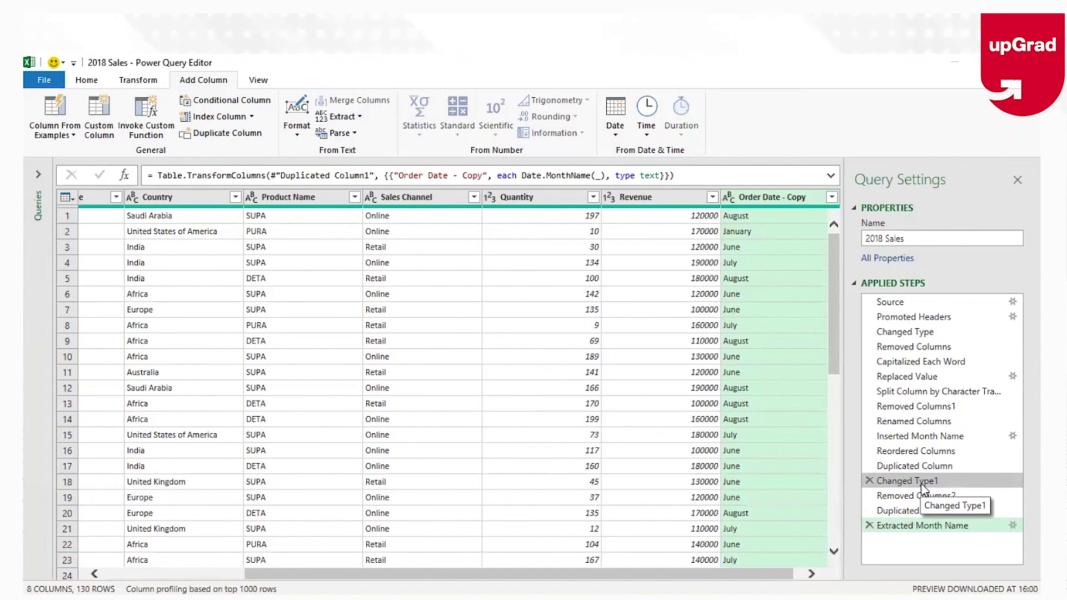
pyautogui.click(86, 84)
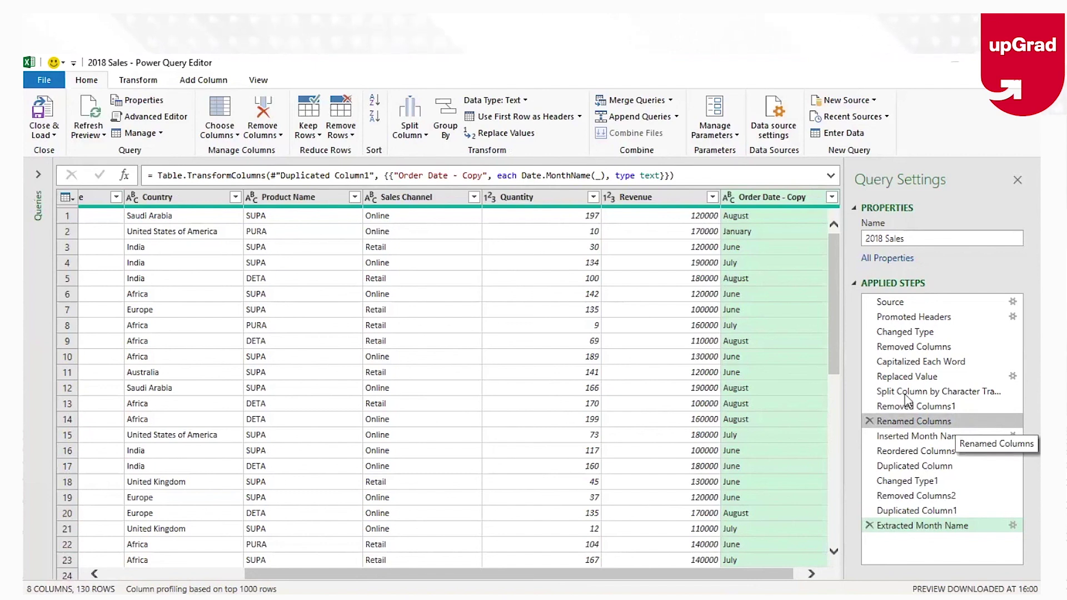
pyautogui.click(49, 111)
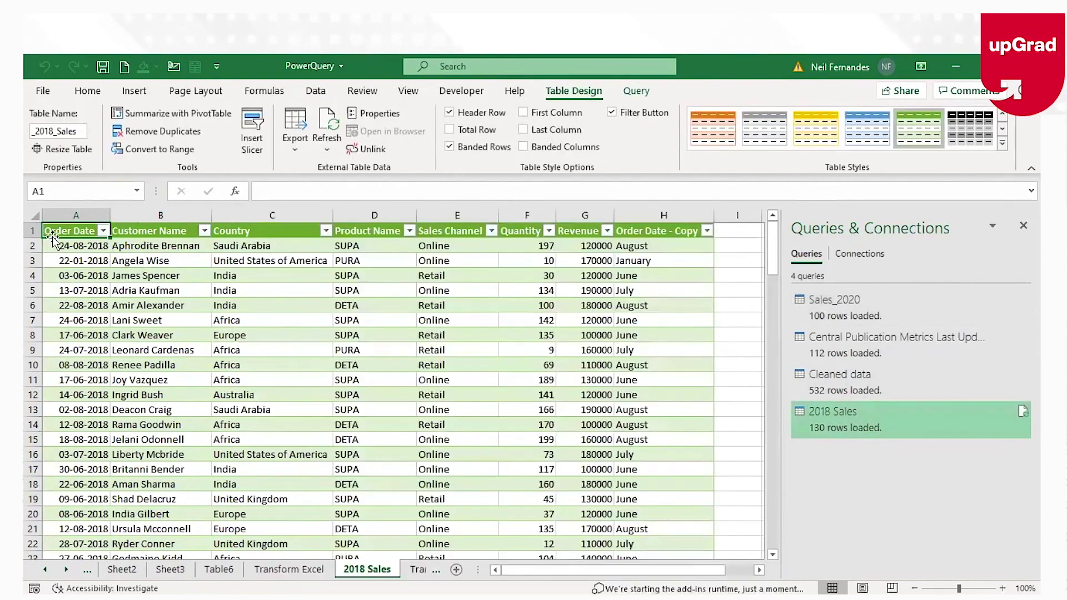
# Examine the loaded 2018 Sales table, checking the month names in the Order Date - Copy column
pyautogui.click(210, 276)
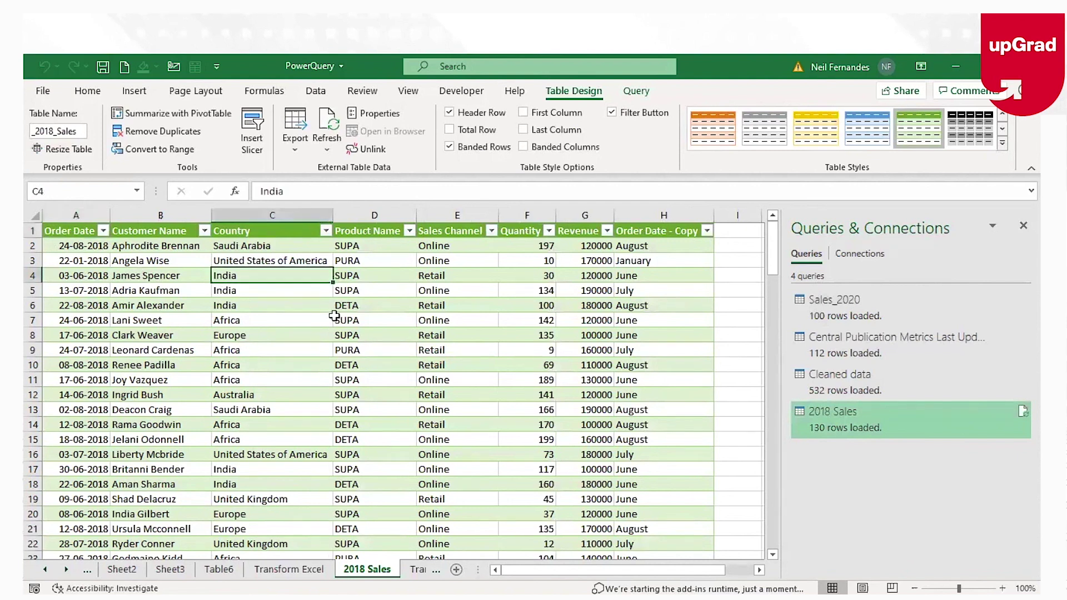
pyautogui.click(657, 229)
pyautogui.click(648, 257)
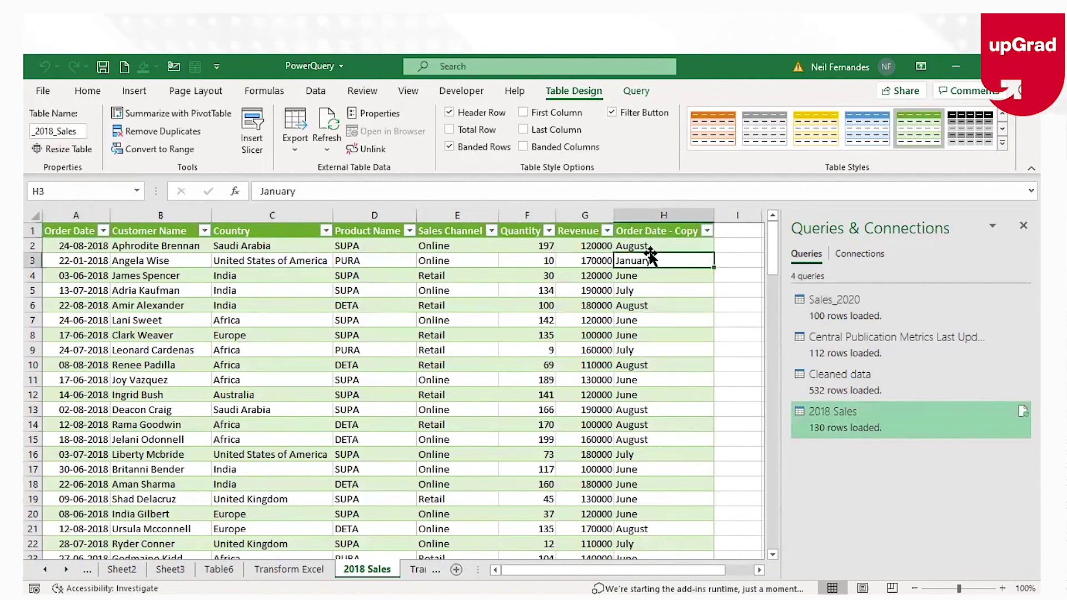
pyautogui.press('Down')
pyautogui.press('Down')
pyautogui.press('Down')
pyautogui.press('Down')
pyautogui.press('Down')
pyautogui.press('Up')
pyautogui.press('Up')
pyautogui.press('Up')
pyautogui.press('Up')
pyautogui.press('Up')
pyautogui.press('Up')
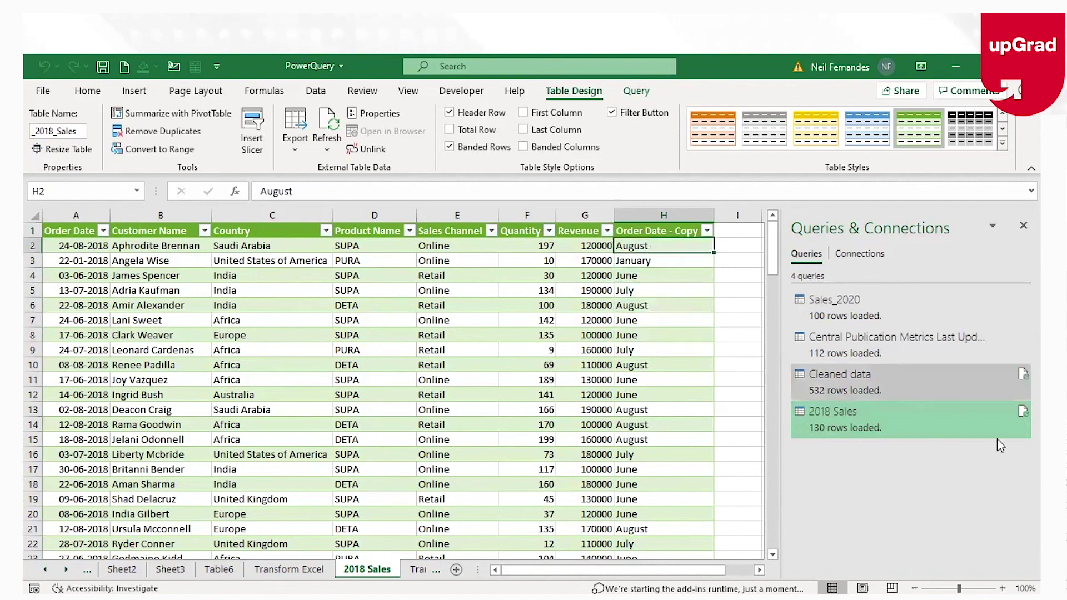
# Look through the options available for a Country cell in the loaded table, including Refresh
pyautogui.click(74, 231)
pyautogui.click(509, 482)
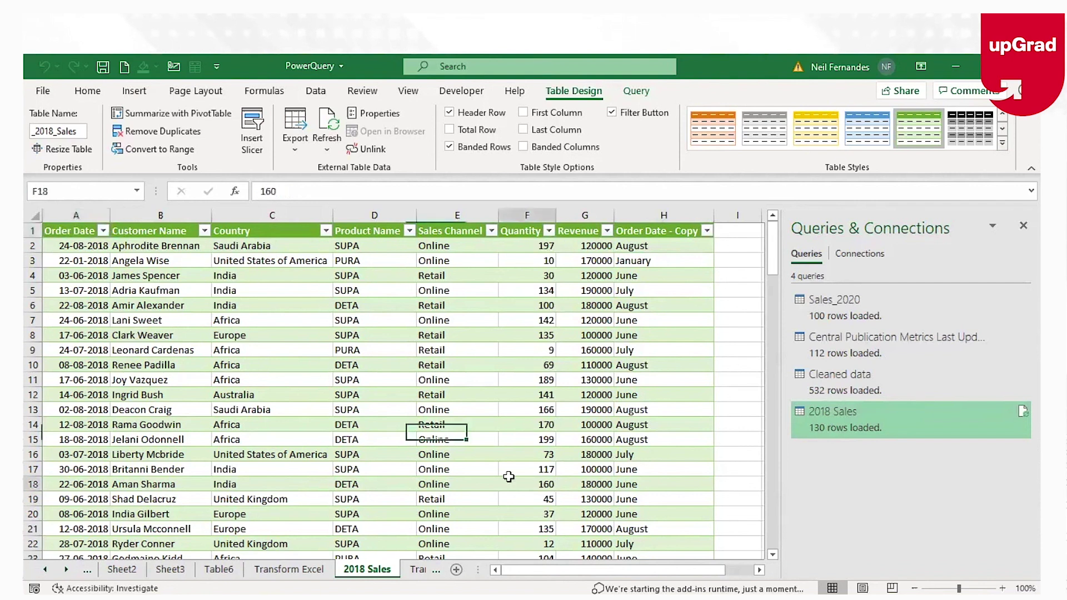
pyautogui.click(271, 320)
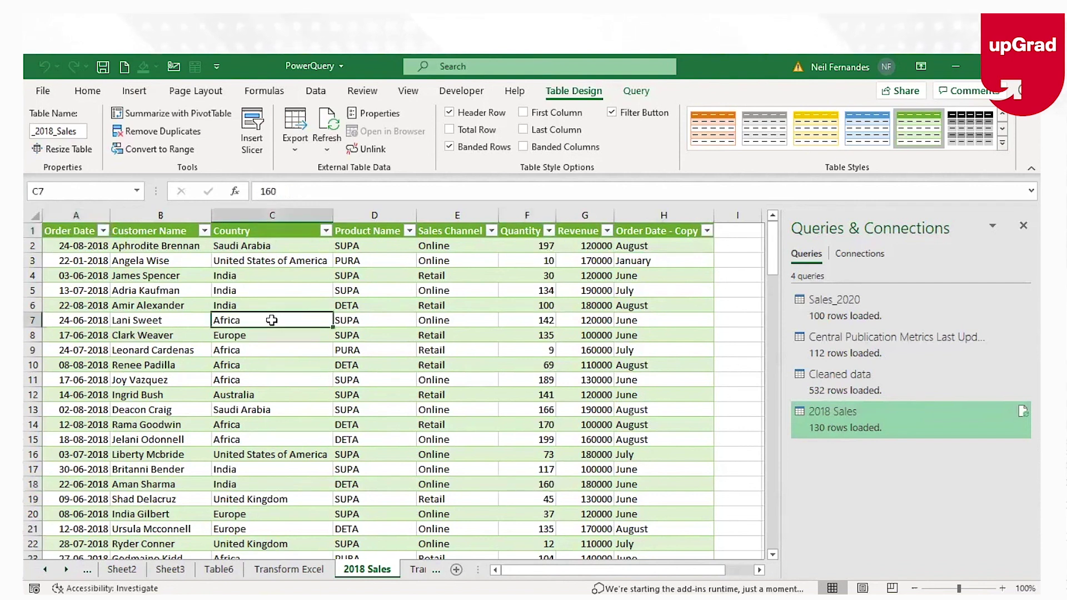
pyautogui.rightClick(272, 321)
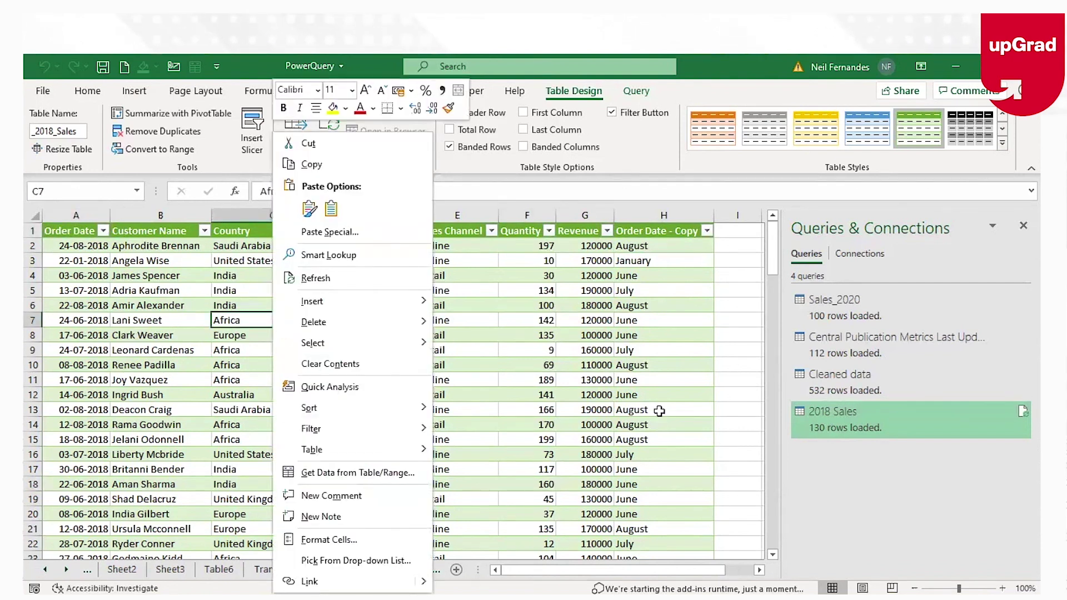
pyautogui.press('Escape')
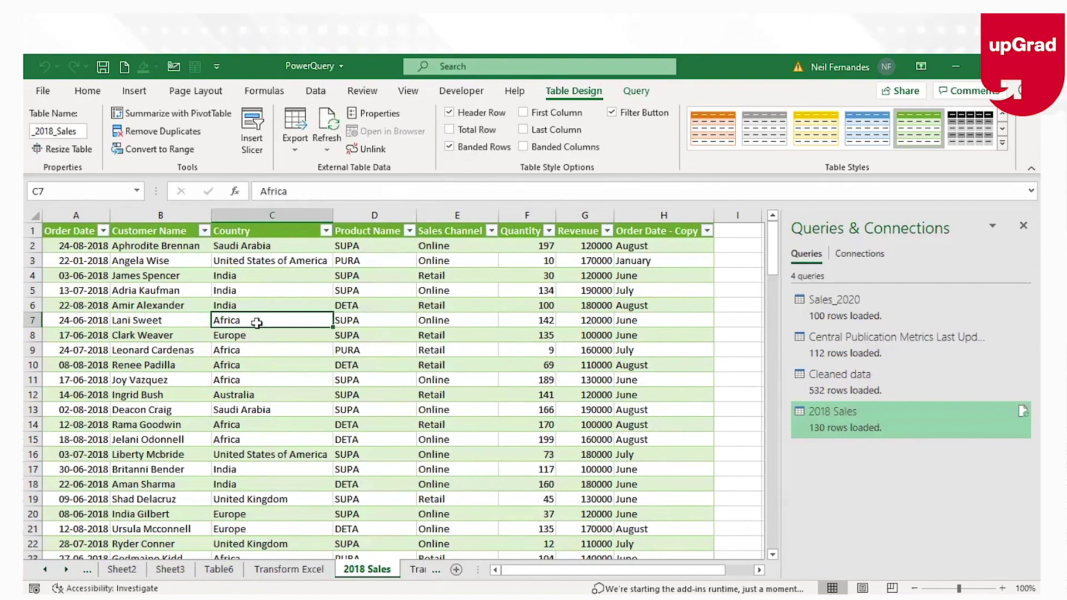